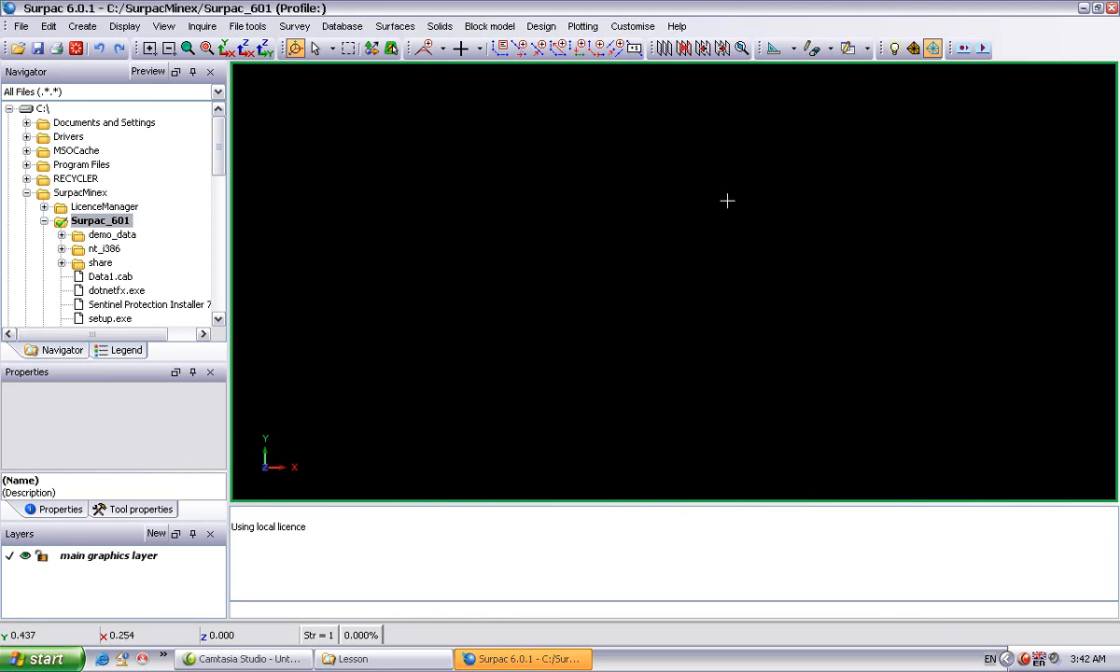
Show the Database menu set in addition to the main menu.
right_click(782, 34)
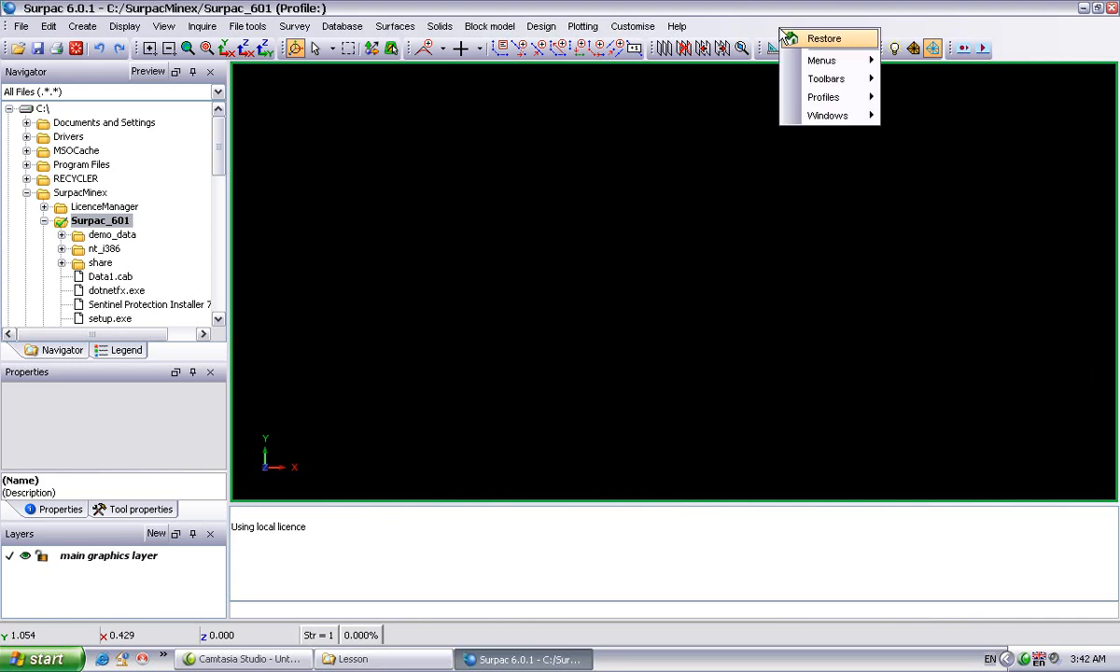
mouse_move(821, 60)
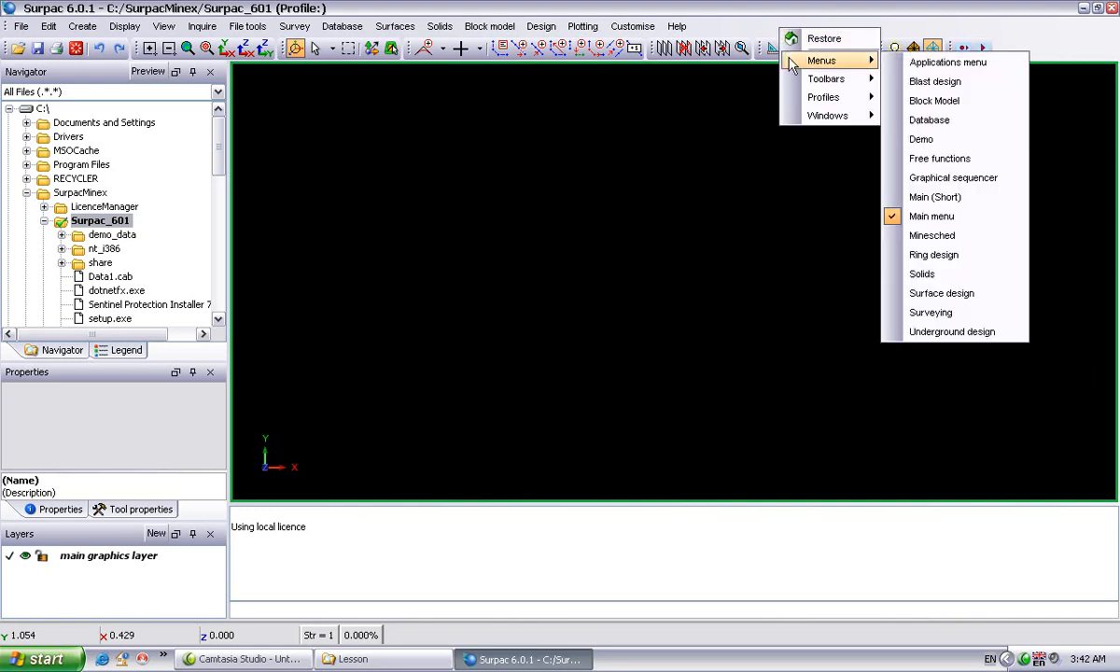
left_click(954, 131)
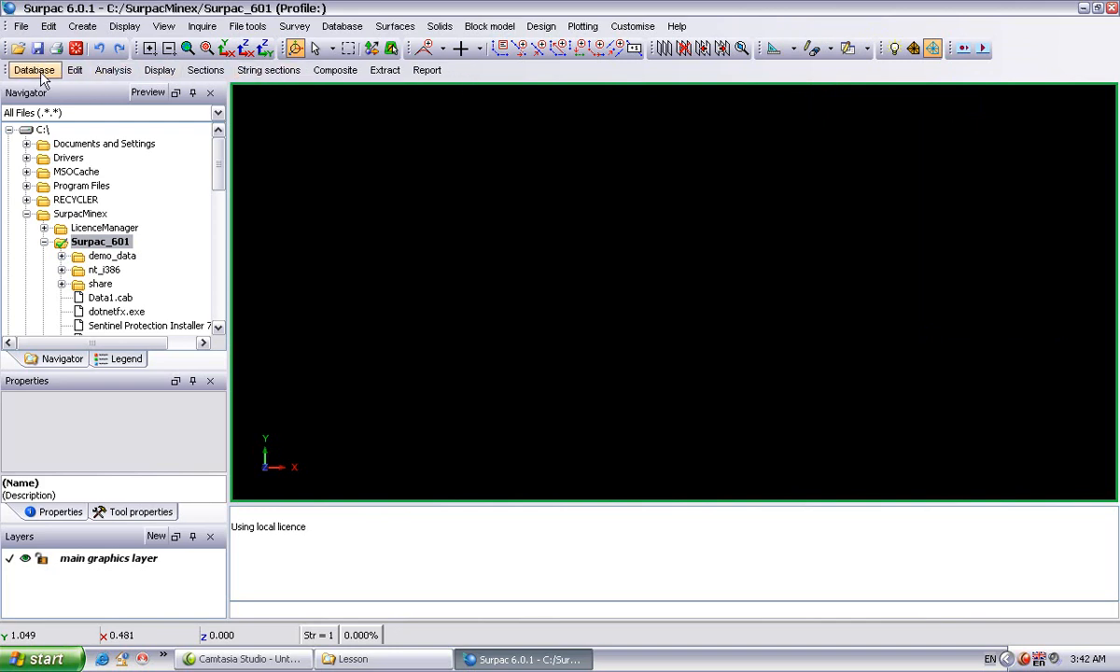
Collapse the C: drive's folders and set D:\Lesson as the working directory.
left_click(44, 242)
left_click(27, 214)
left_click(8, 129)
left_click(9, 144)
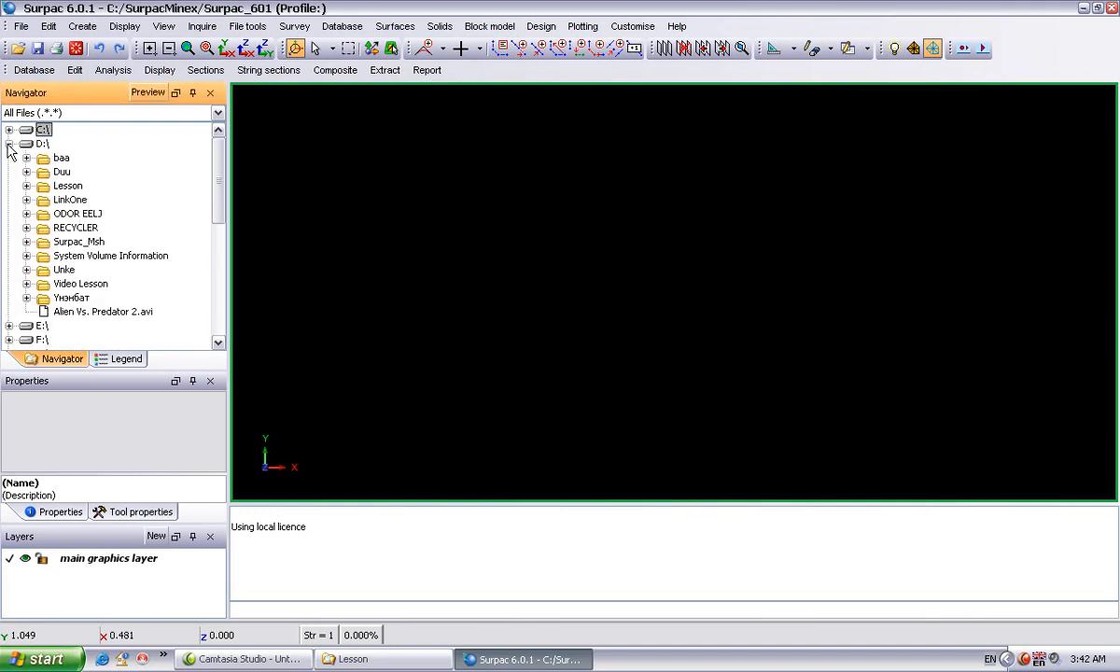
right_click(43, 189)
left_click(98, 199)
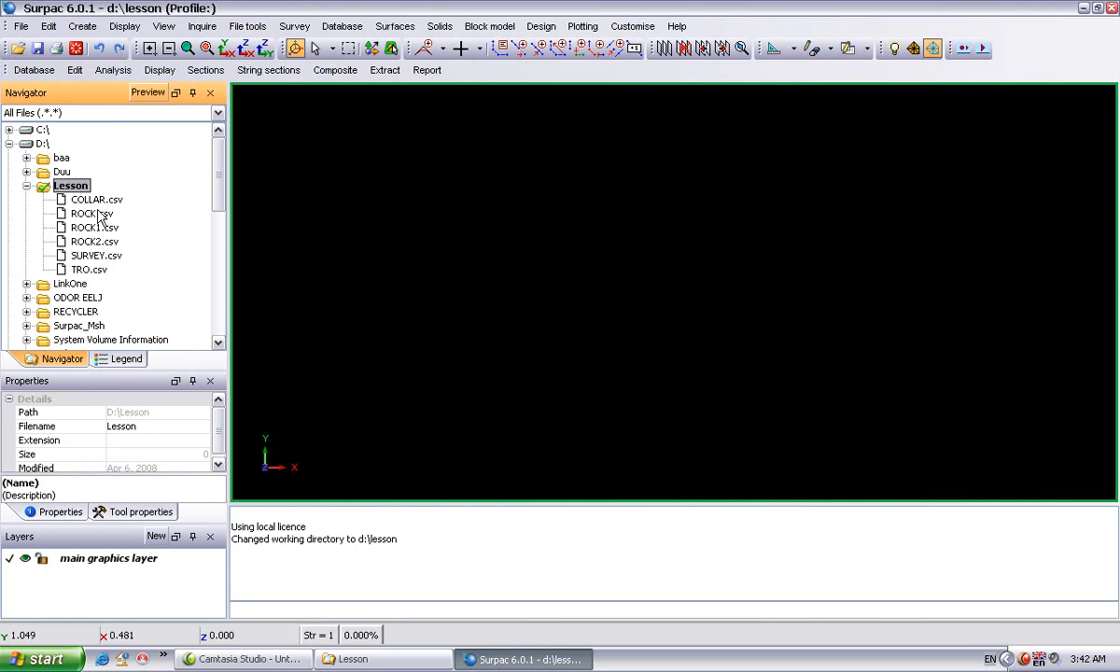
Look through the collar, rock, rock1, rock2, survey and TRO CSV files in the Lesson folder.
left_click(93, 198)
left_click(90, 214)
left_click(91, 227)
left_click(90, 240)
left_click(104, 256)
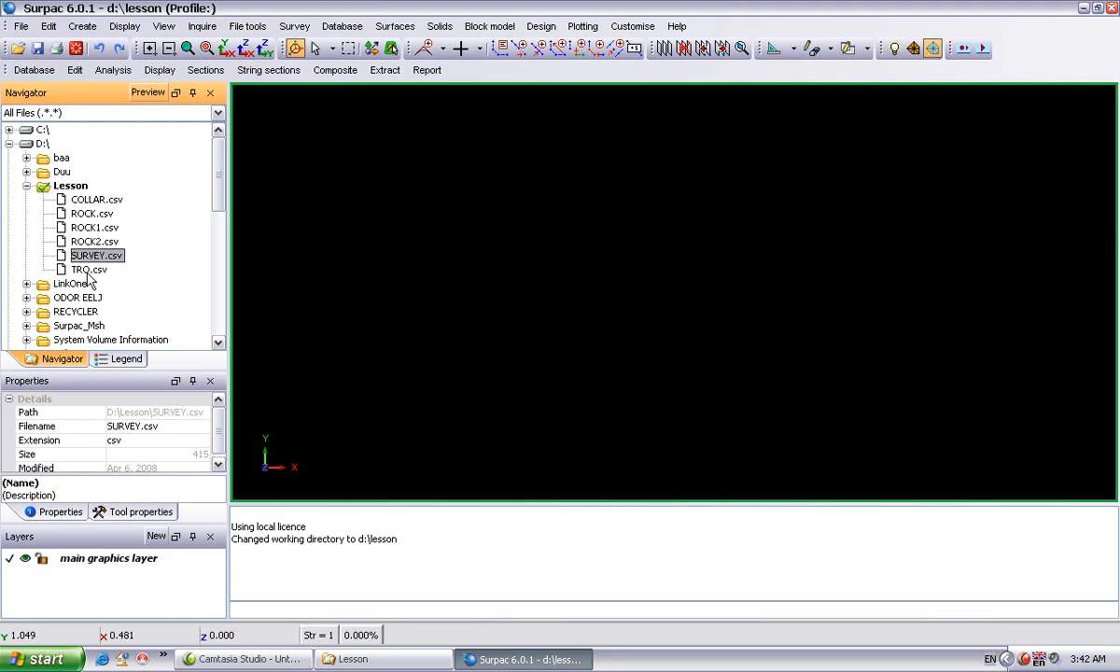
left_click(91, 270)
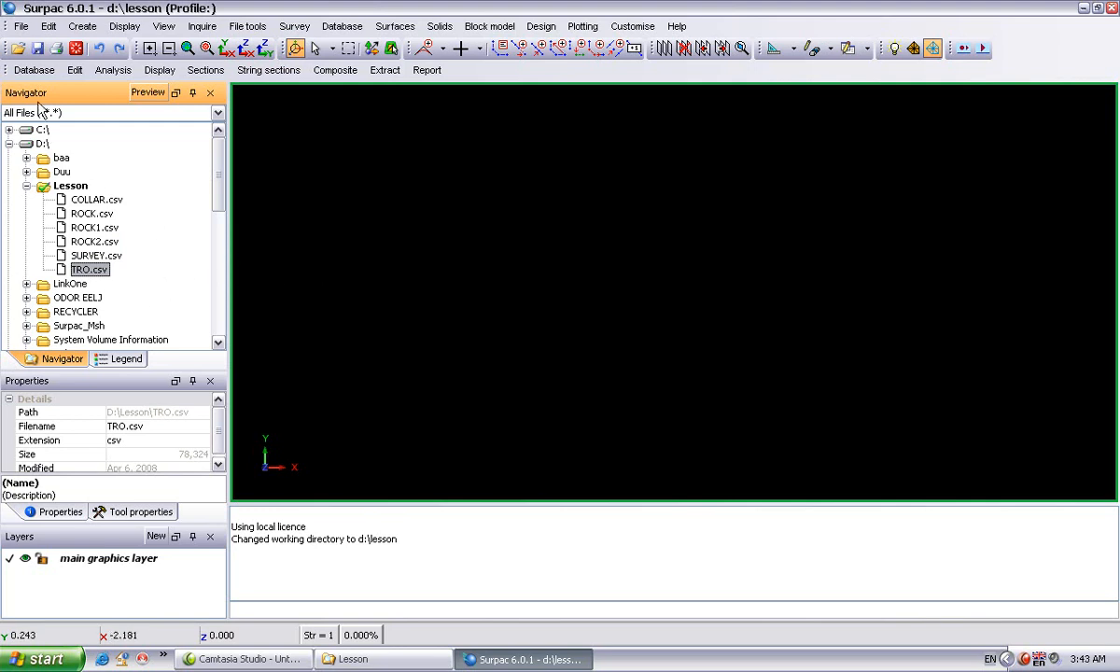
Create a new database definition named lesson in the working directory.
left_click(33, 71)
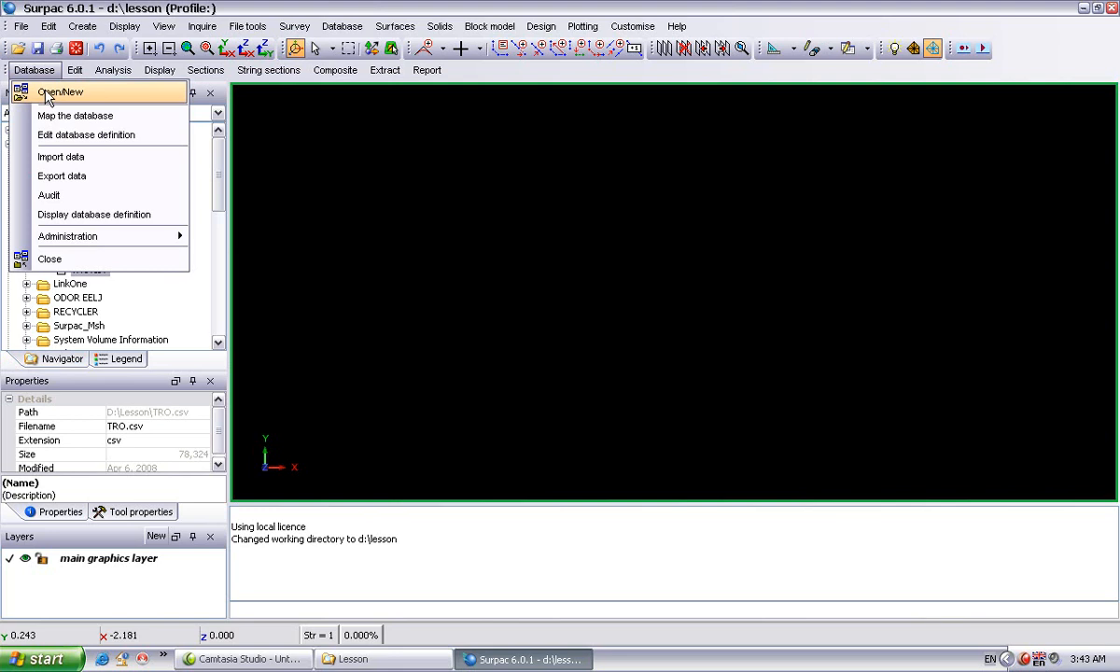
left_click(48, 94)
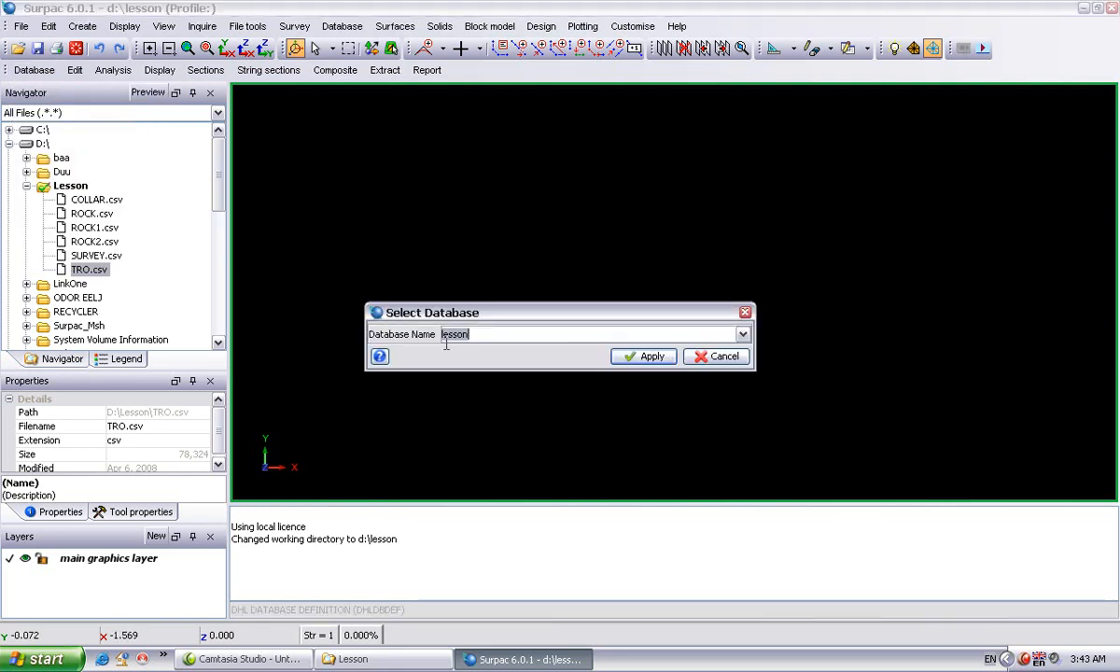
left_click_drag(549, 315, 697, 237)
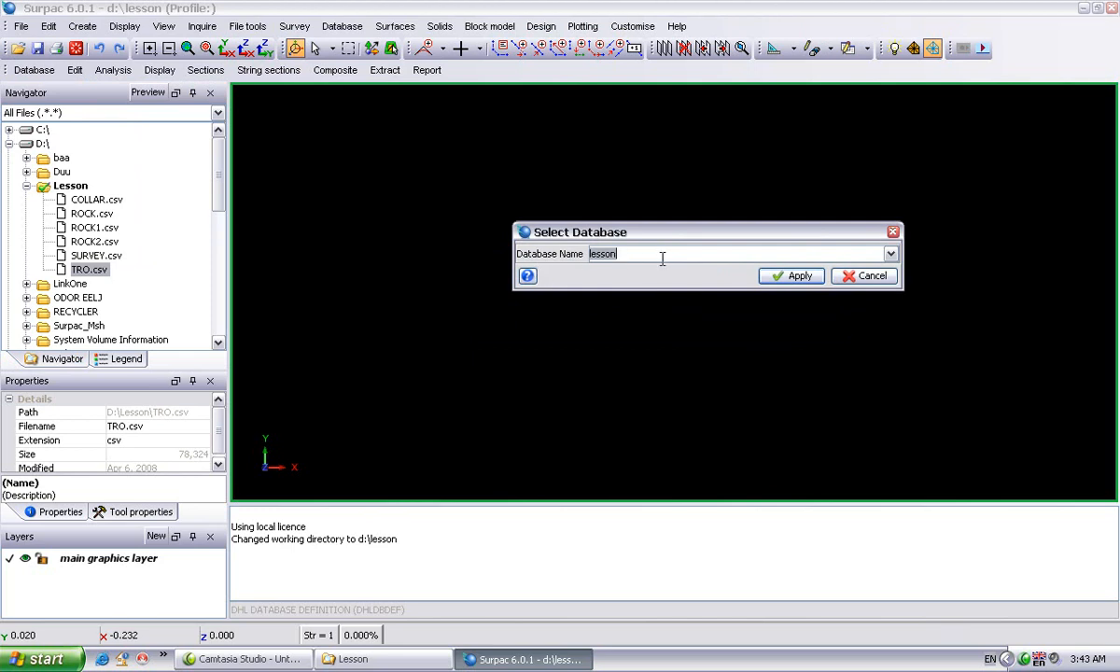
type("le")
left_click(780, 277)
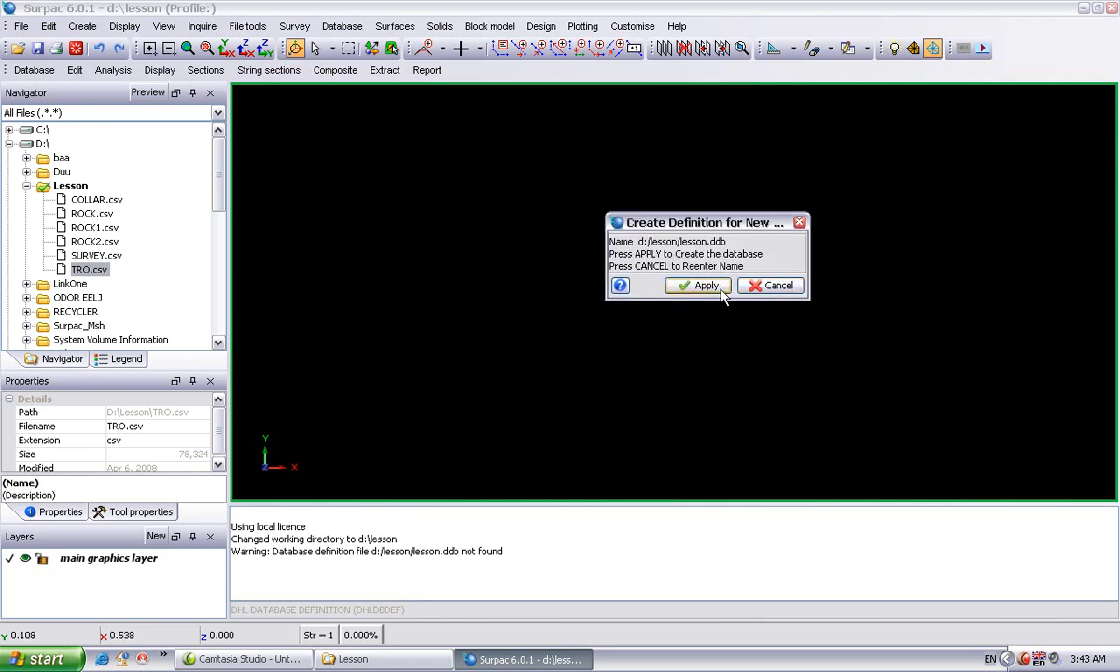
left_click(685, 285)
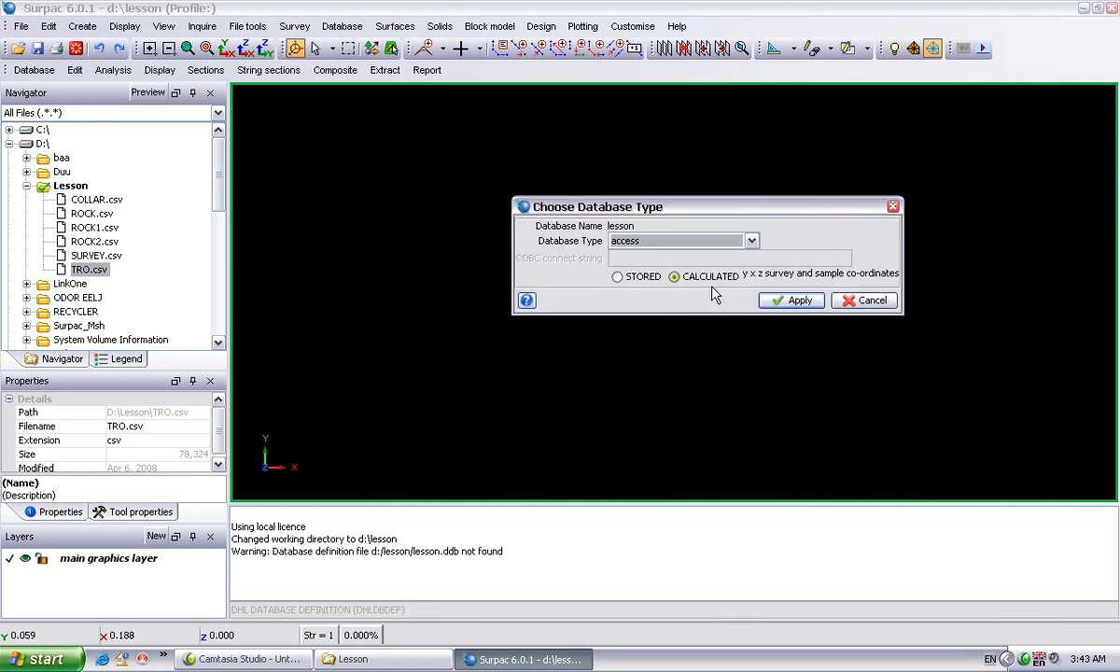
Set the database type to access2000 with calculated survey and sample coordinates.
left_click(727, 241)
left_click(652, 322)
left_click(679, 280)
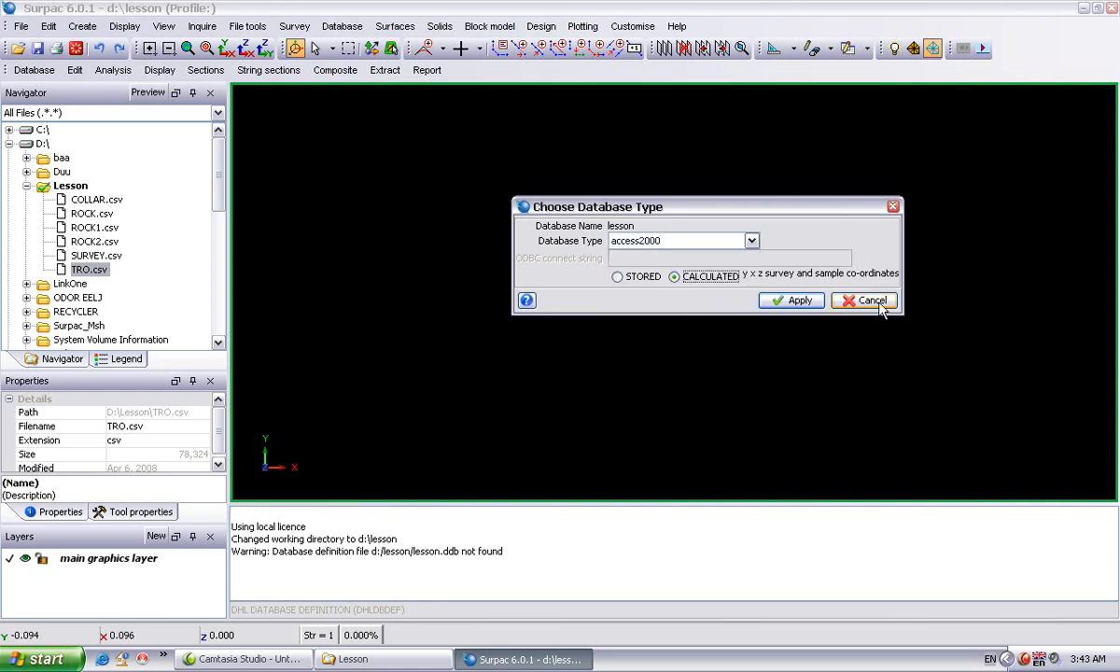
left_click(791, 300)
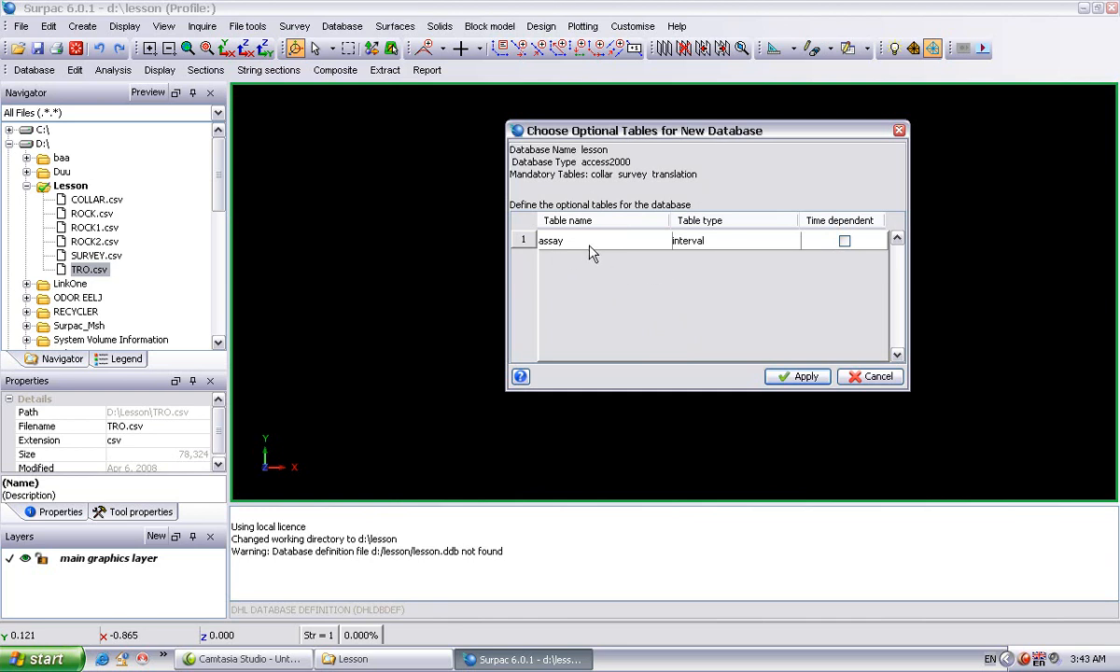
Add the optional interval tables rock, rock1 and rock2 to the database and accept the table list with assay.
right_click(528, 242)
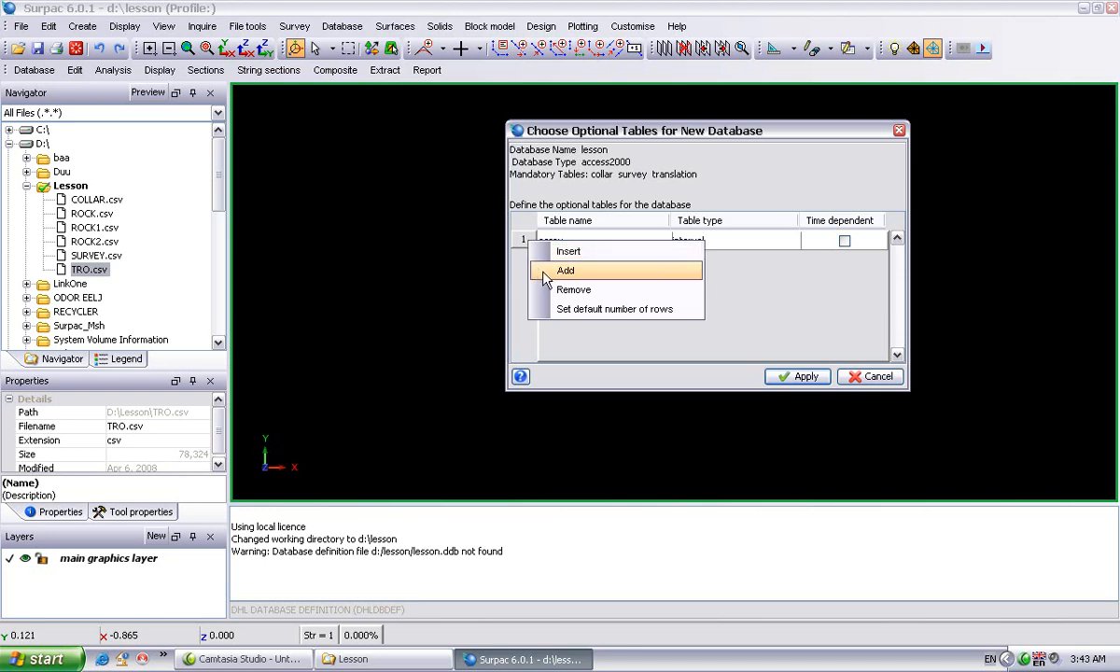
left_click(548, 276)
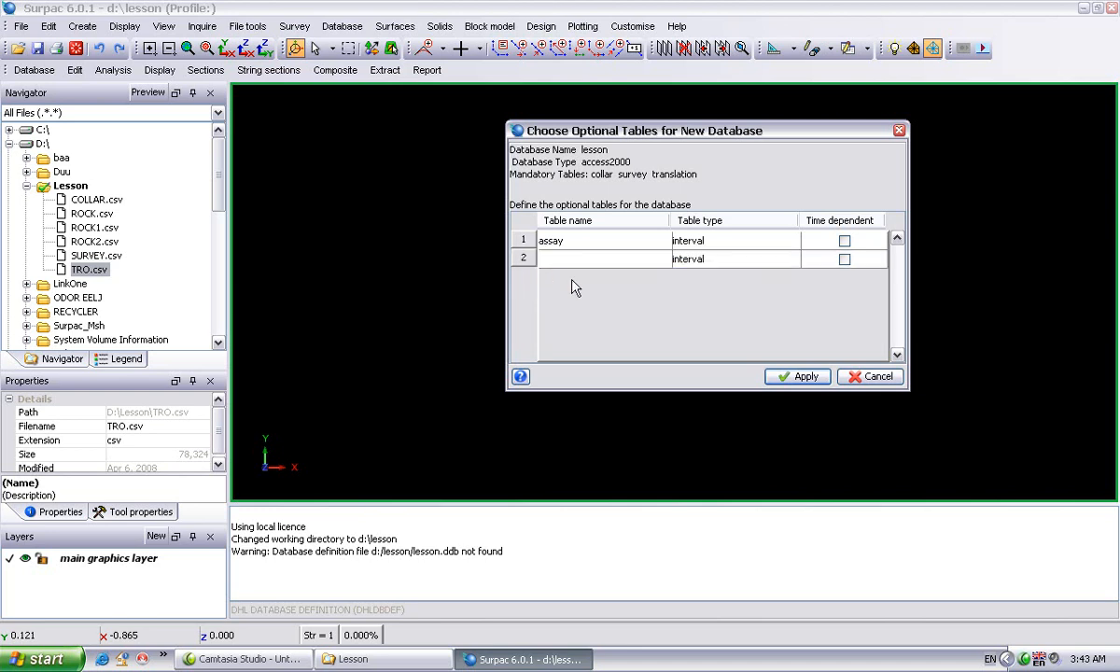
left_click(567, 258)
right_click(523, 260)
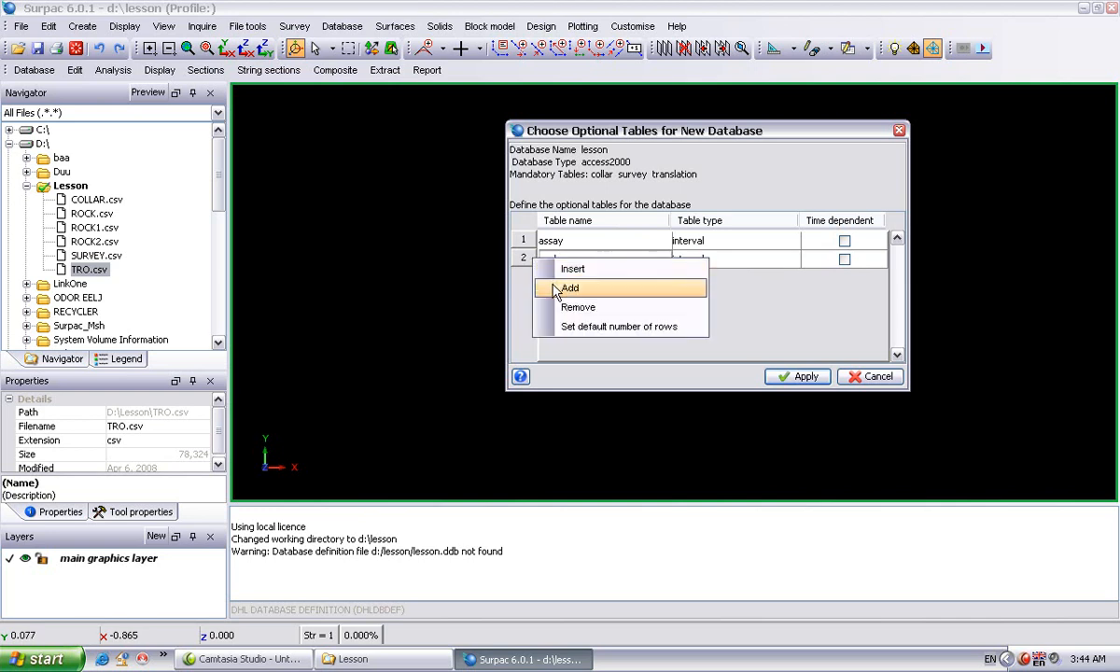
left_click(564, 288)
left_click(565, 277)
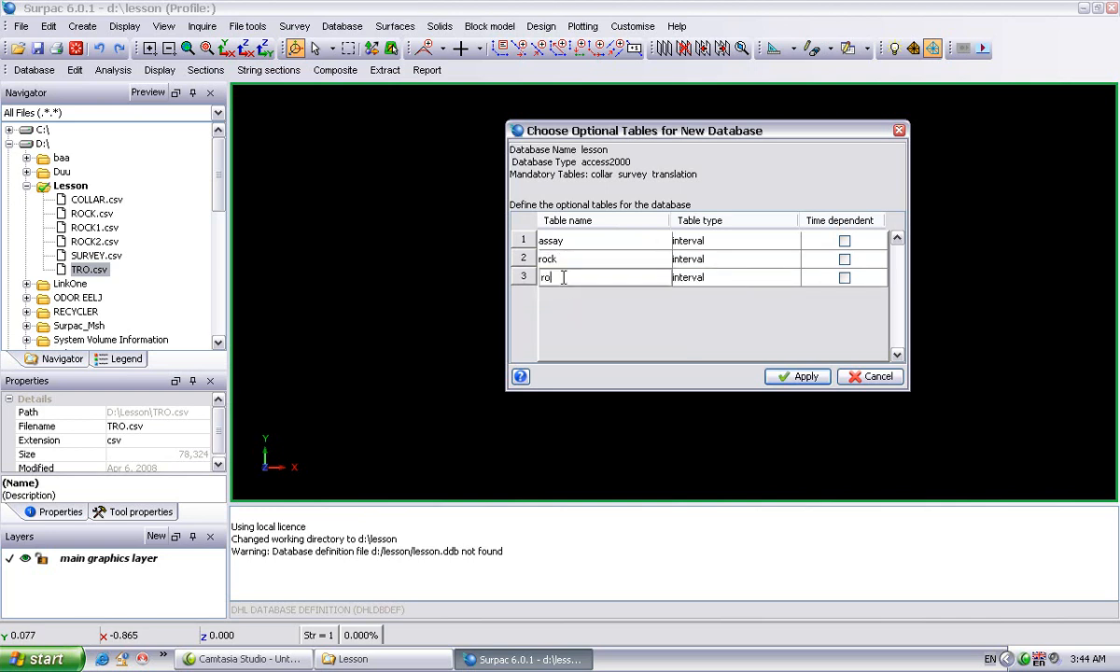
type("rock1")
right_click(522, 277)
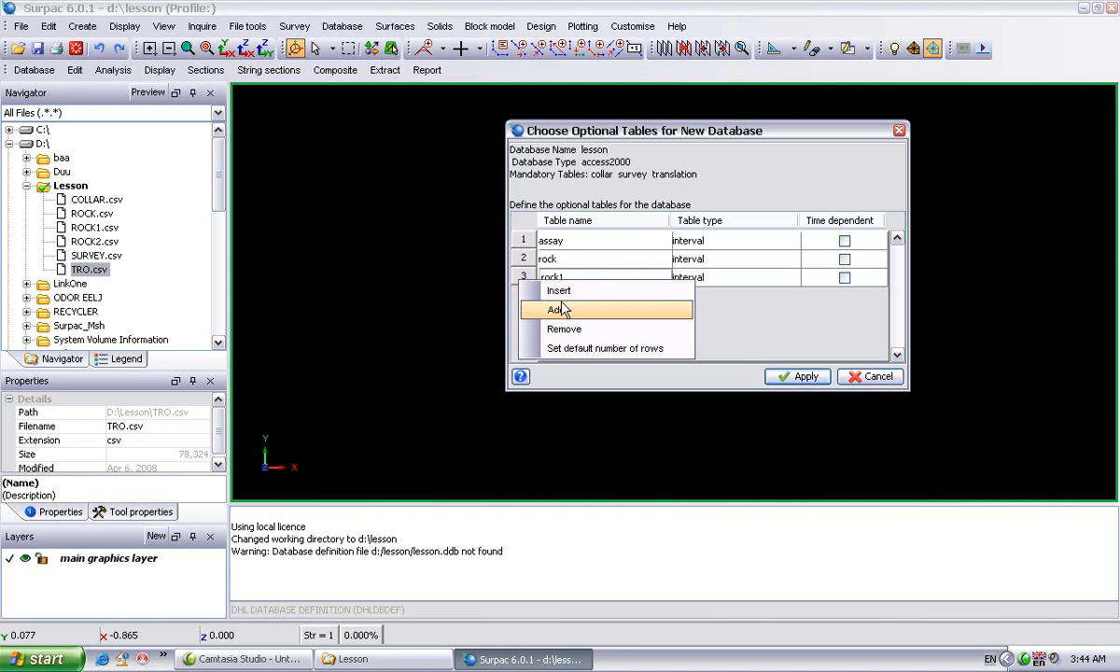
left_click(565, 306)
left_click(578, 295)
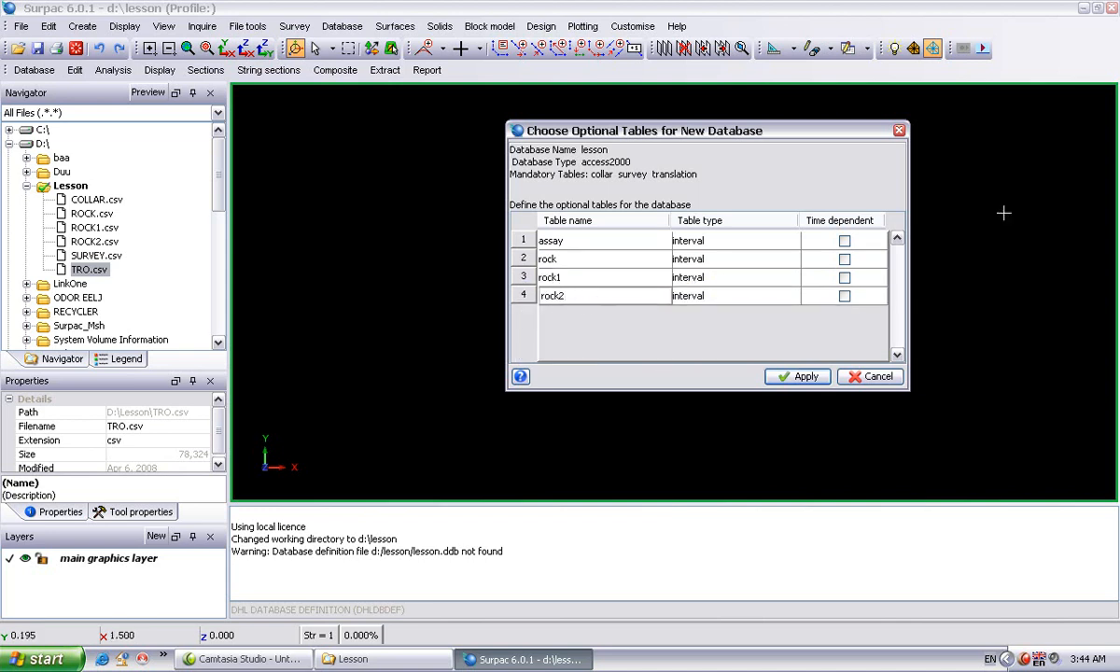
left_click(802, 378)
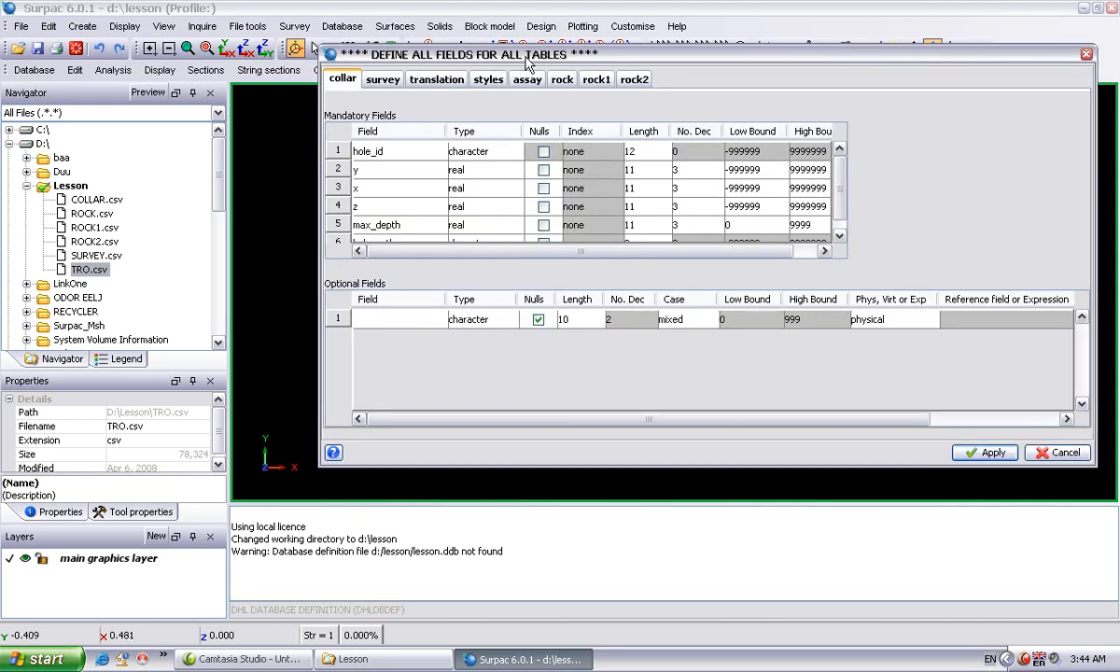
Review the field definitions of the survey, translation and styles tables.
left_click_drag(660, 56, 592, 62)
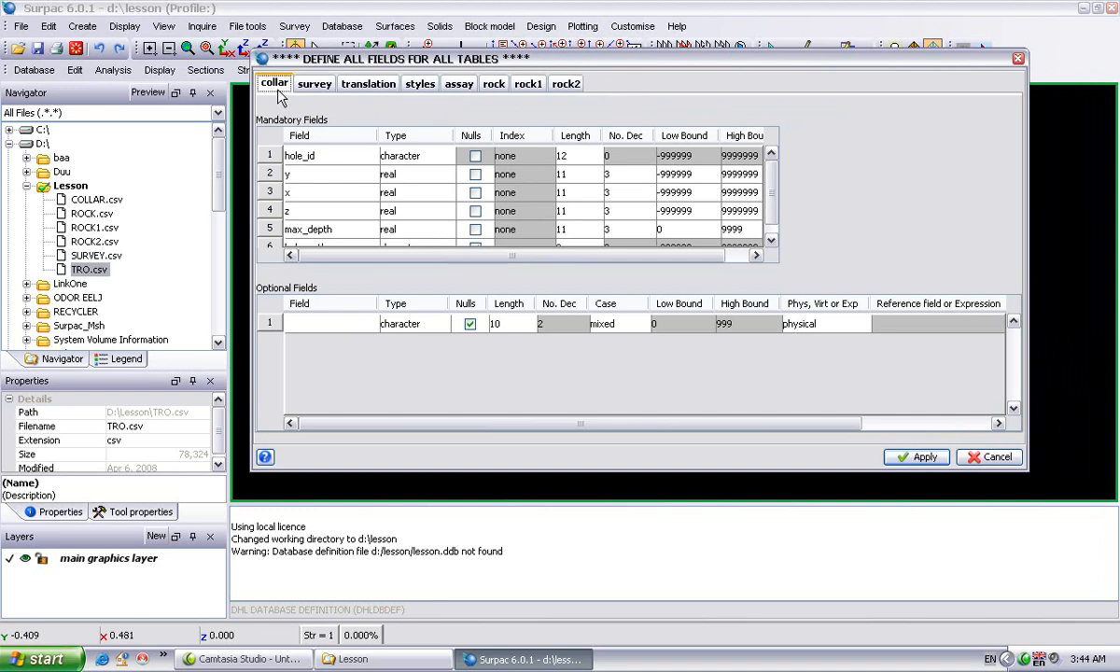
left_click(315, 84)
left_click(368, 84)
left_click(419, 86)
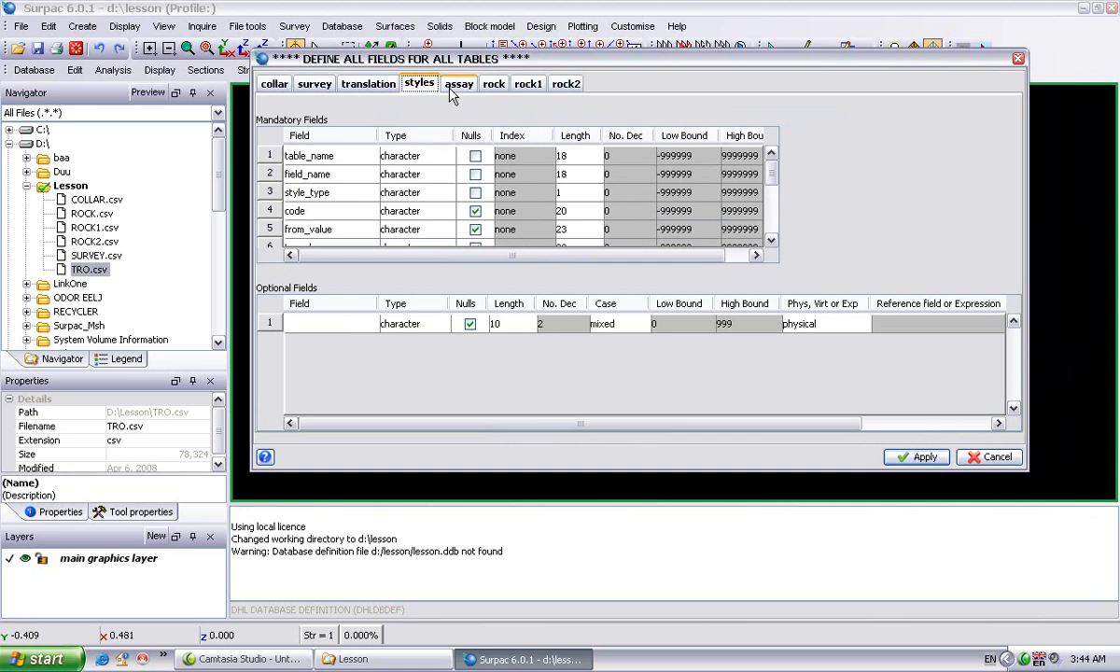
Add an optional field named tro to the assay table.
left_click(457, 86)
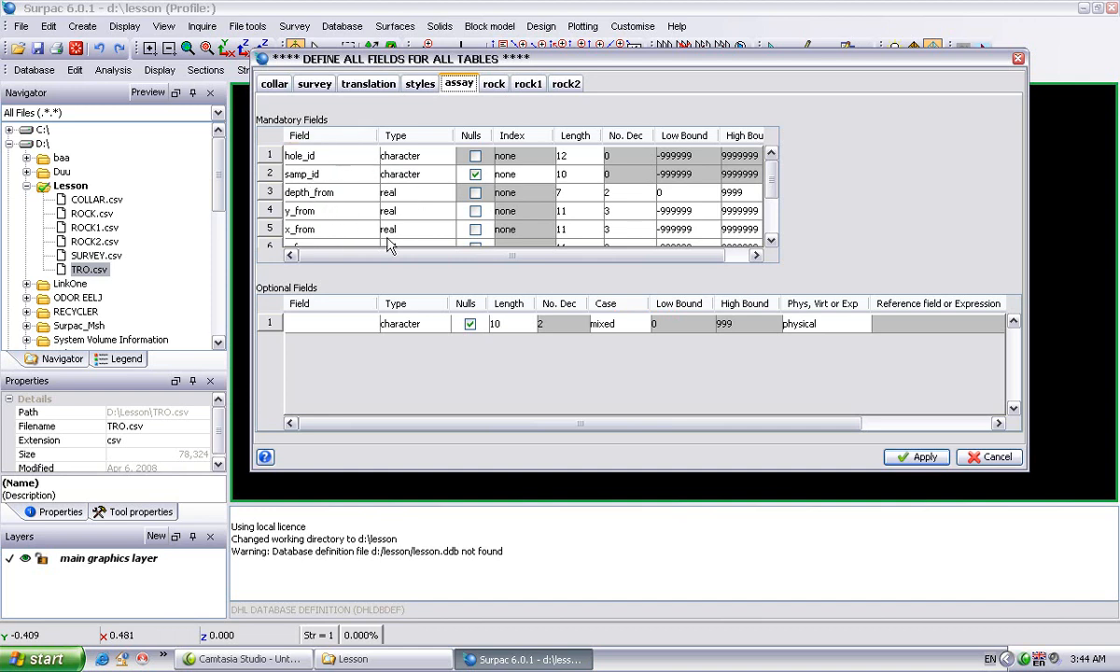
scroll(774, 196, "down", 2)
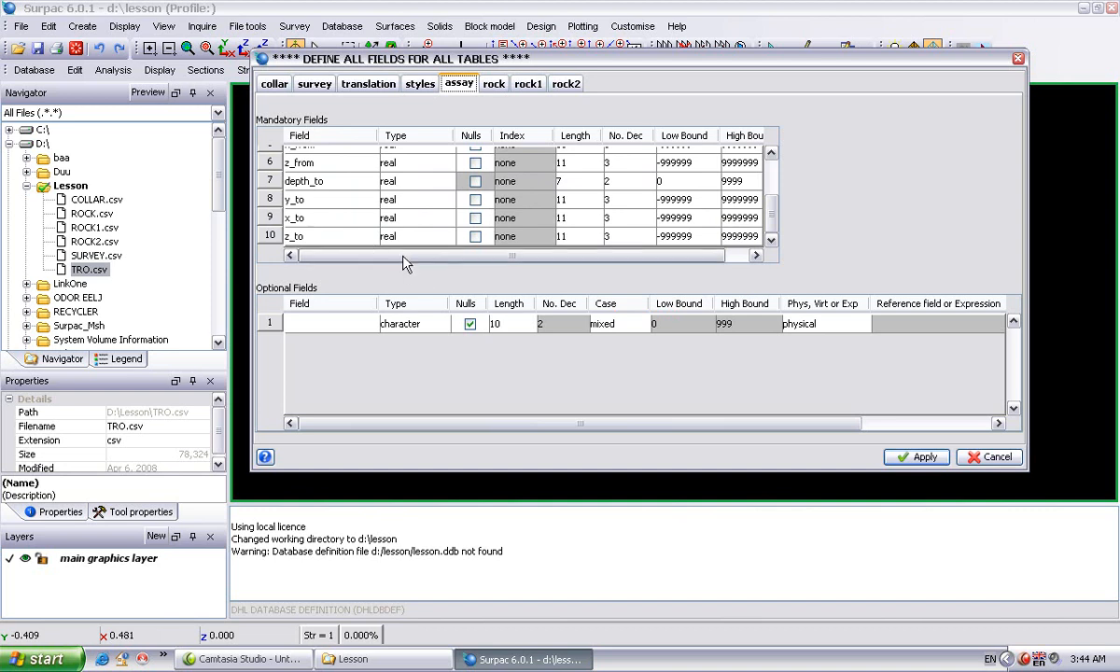
left_click(312, 323)
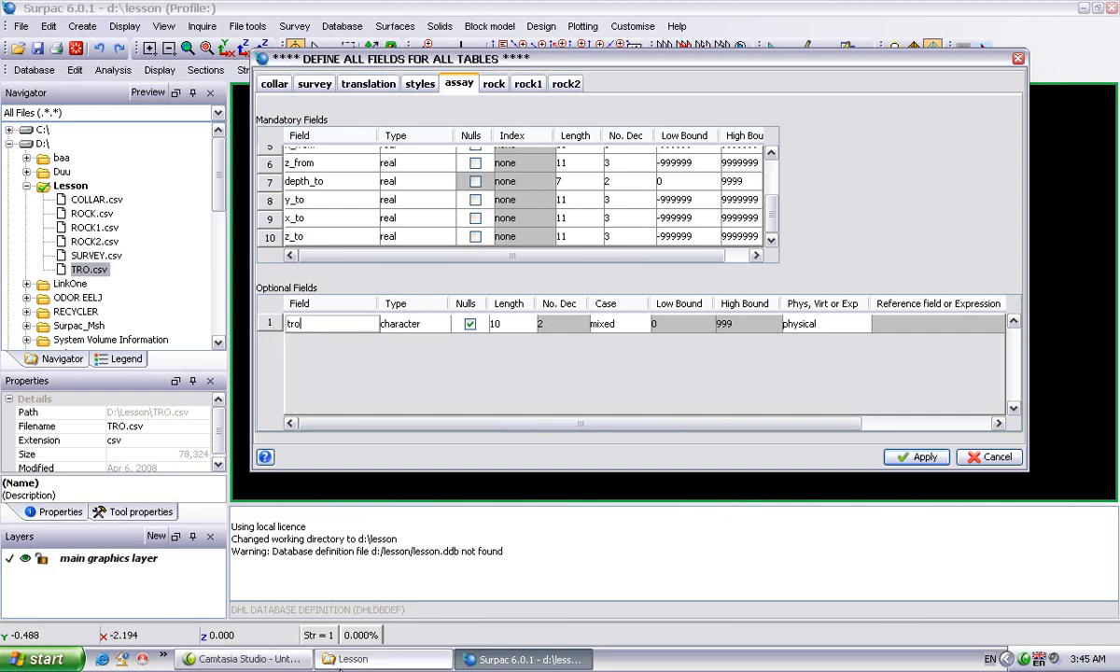
Open TRO.csv from the Lesson folder in Excel and examine the values in its TRO column.
key("alt+Tab")
double_click(460, 266)
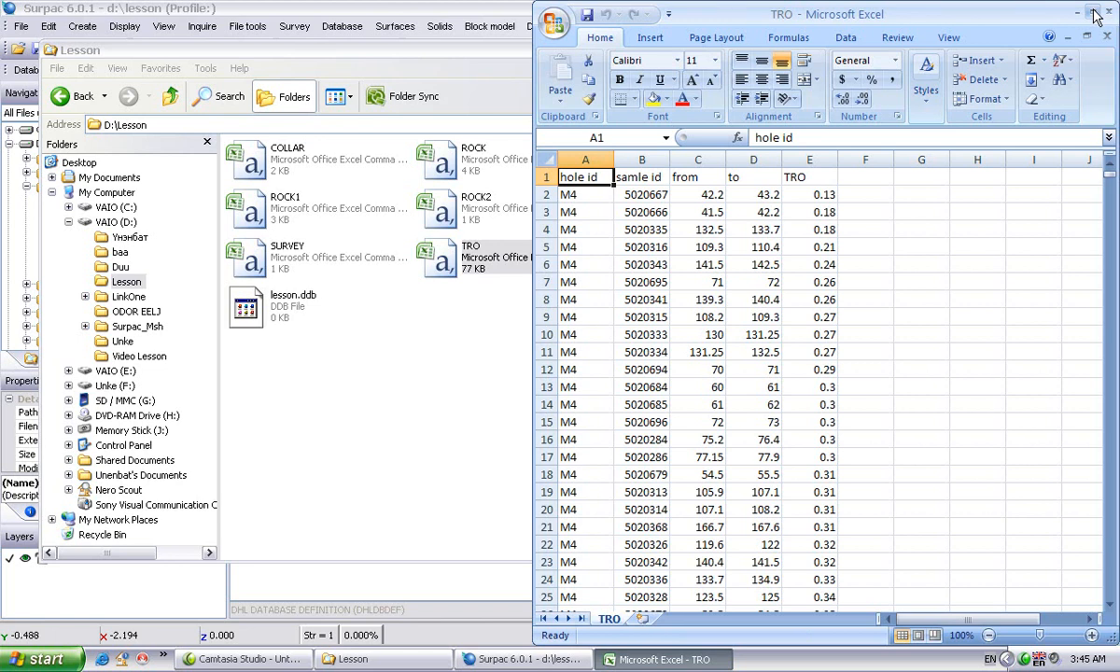
left_click(1095, 12)
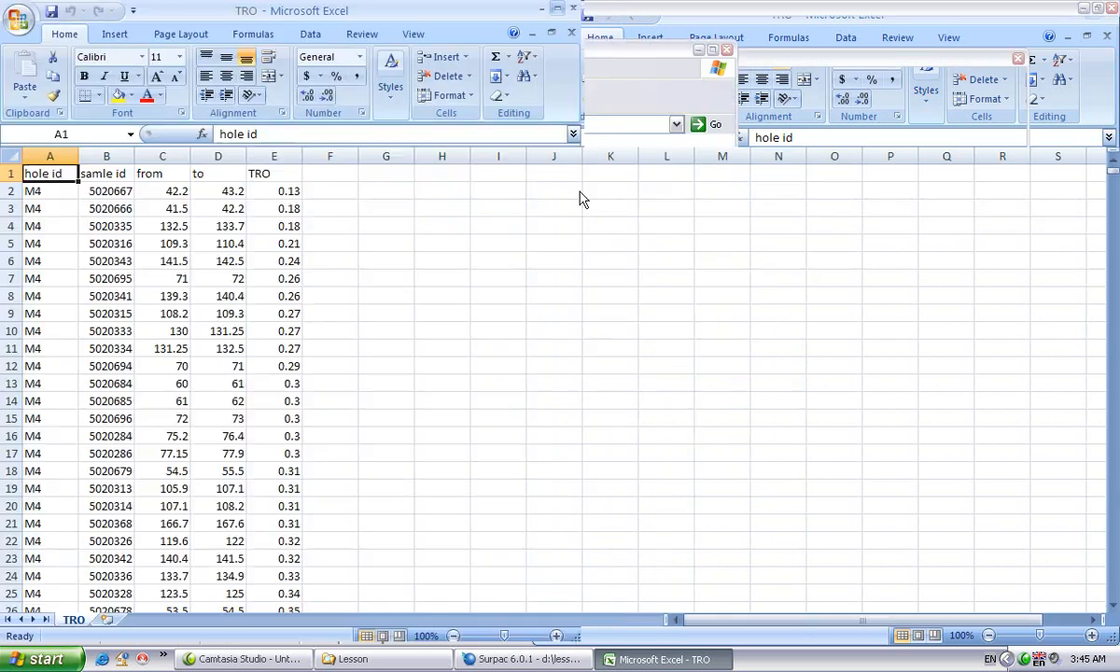
left_click(269, 178)
left_click_drag(275, 190, 302, 419)
scroll(308, 420, "down", 2)
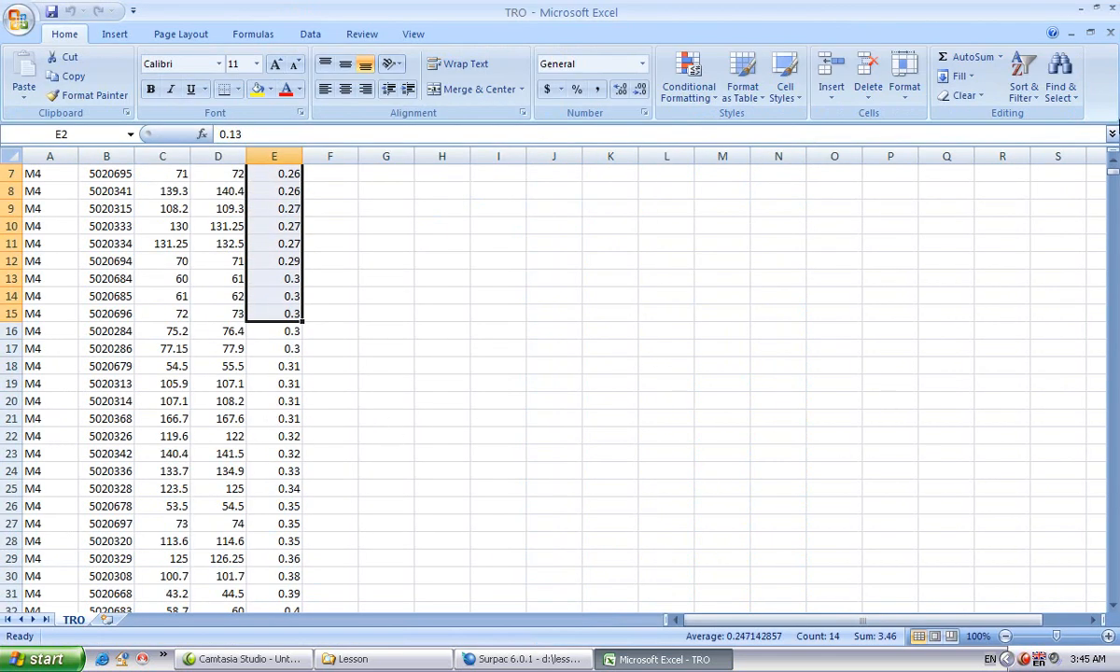
left_click(1079, 9)
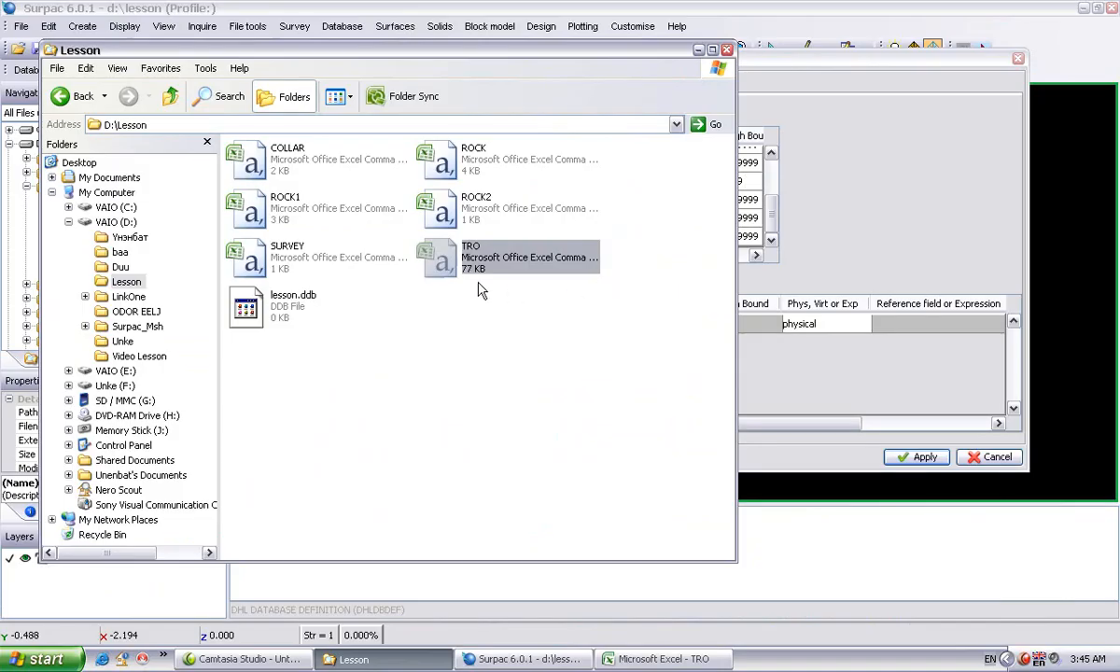
Return to Surpac's table definitions and set the assay table's tro field type to real.
left_click(929, 181)
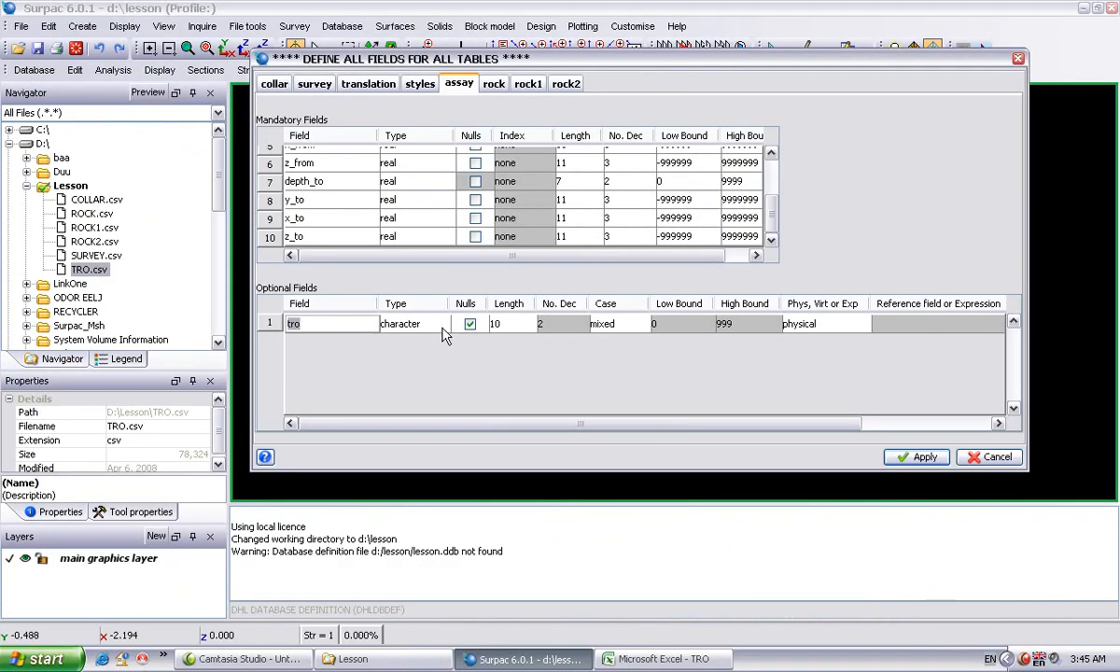
left_click(401, 322)
left_click(415, 413)
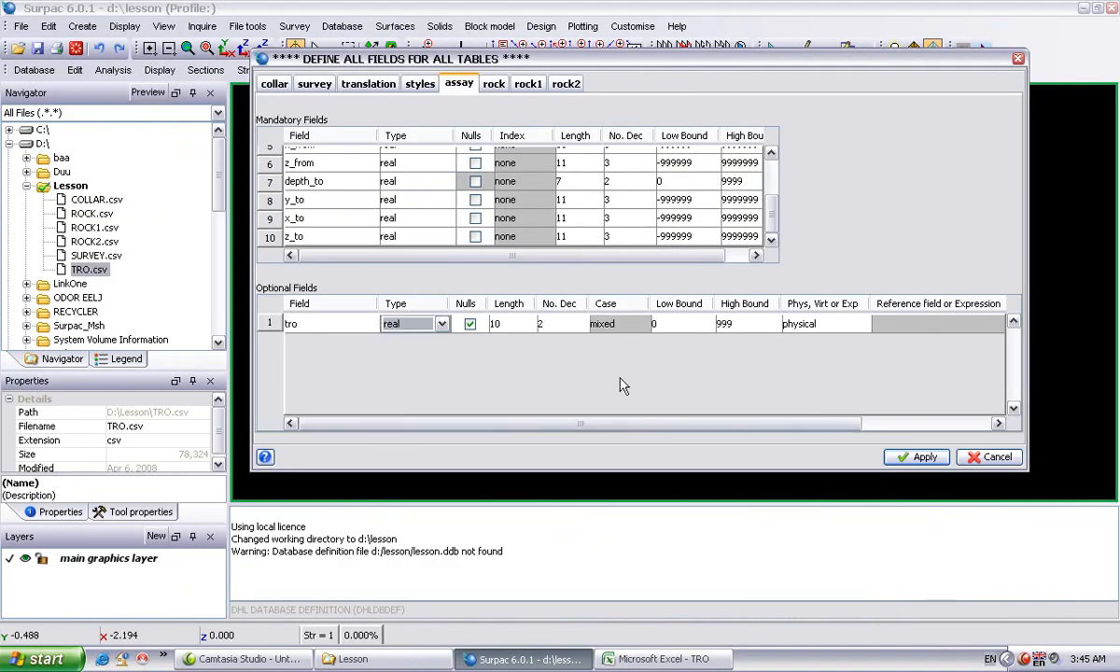
Show the rock table's fields, close the TRO workbook, and open ROCK.csv in Excel to check its columns.
left_click(493, 84)
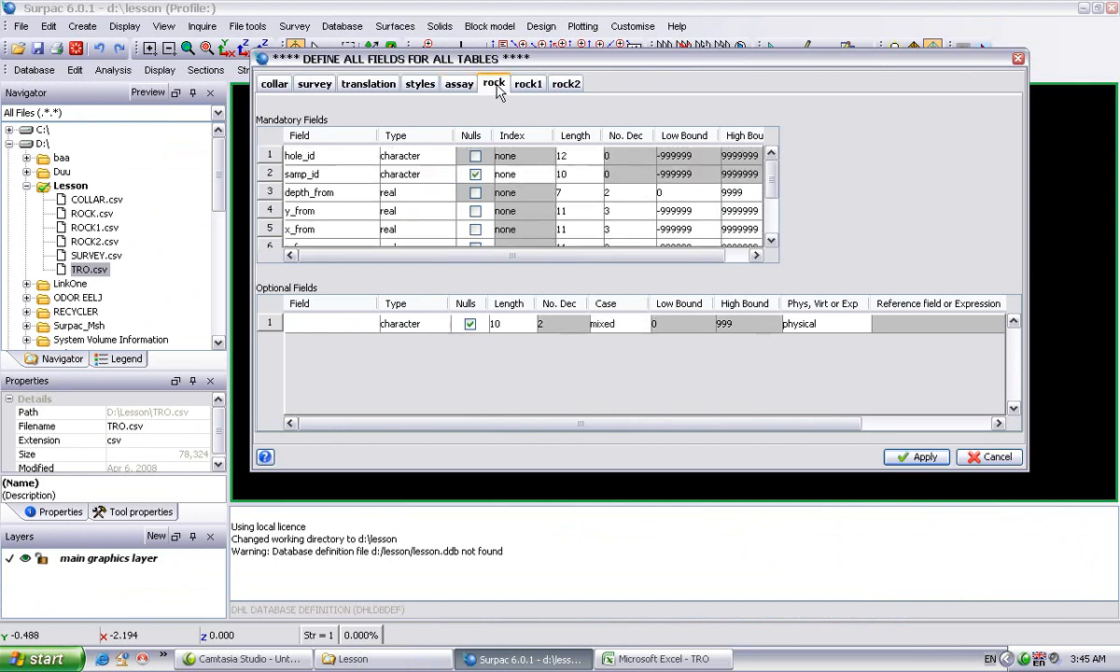
right_click(637, 660)
left_click(653, 651)
left_click(352, 659)
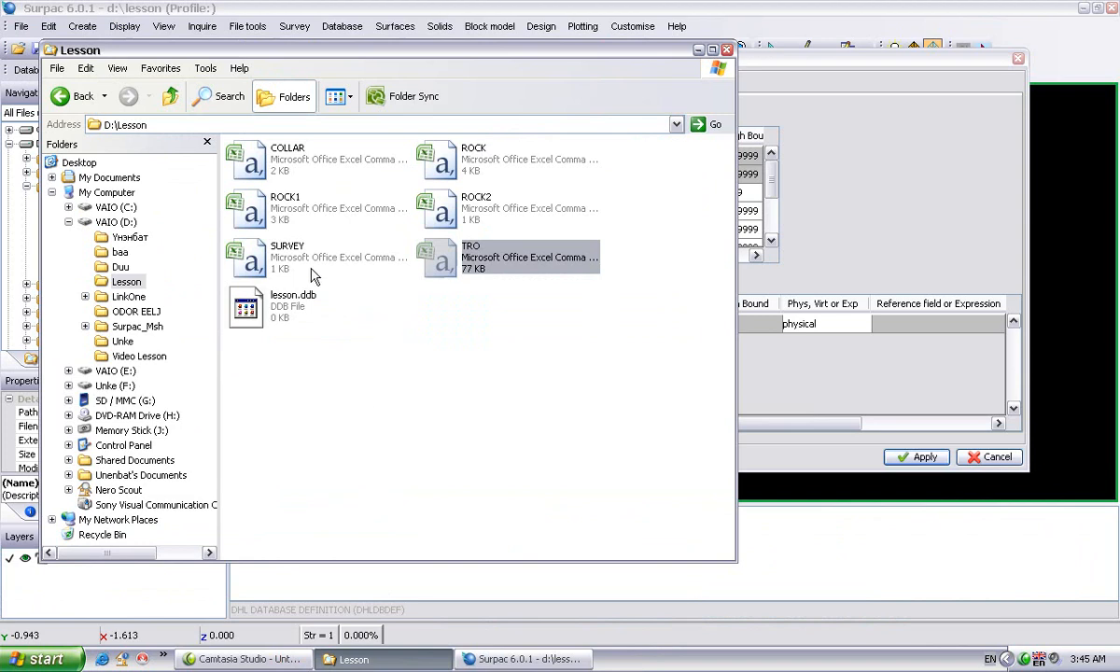
left_click(432, 175)
double_click(432, 176)
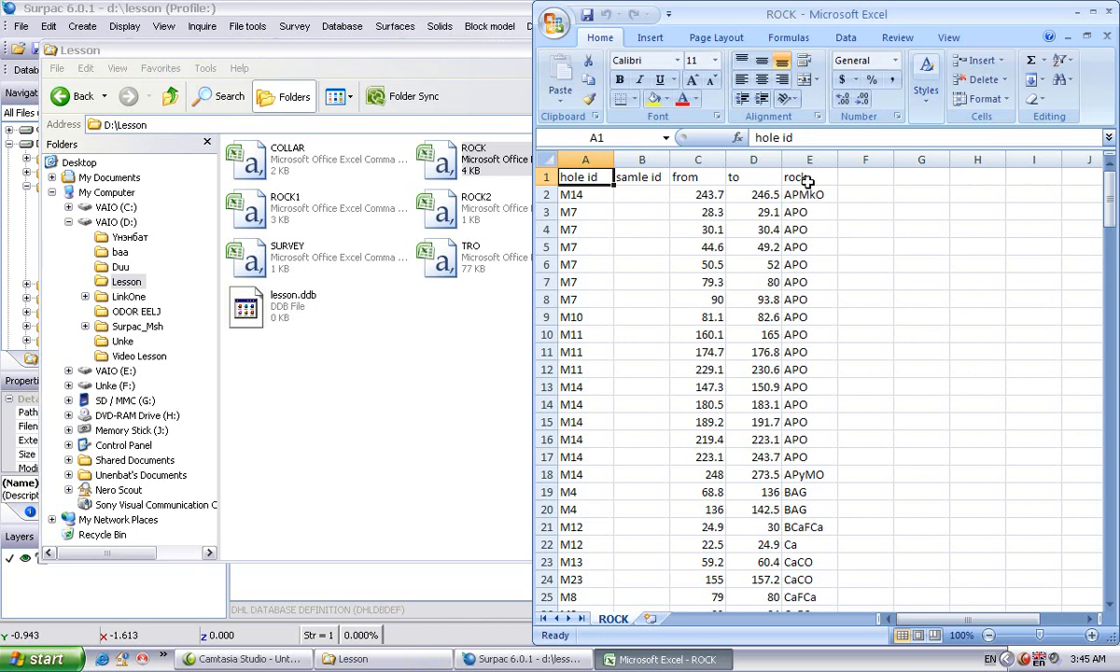
Examine the rock column and its codes in ROCK.csv, close the workbook, and return to Surpac's field definitions.
left_click(807, 179)
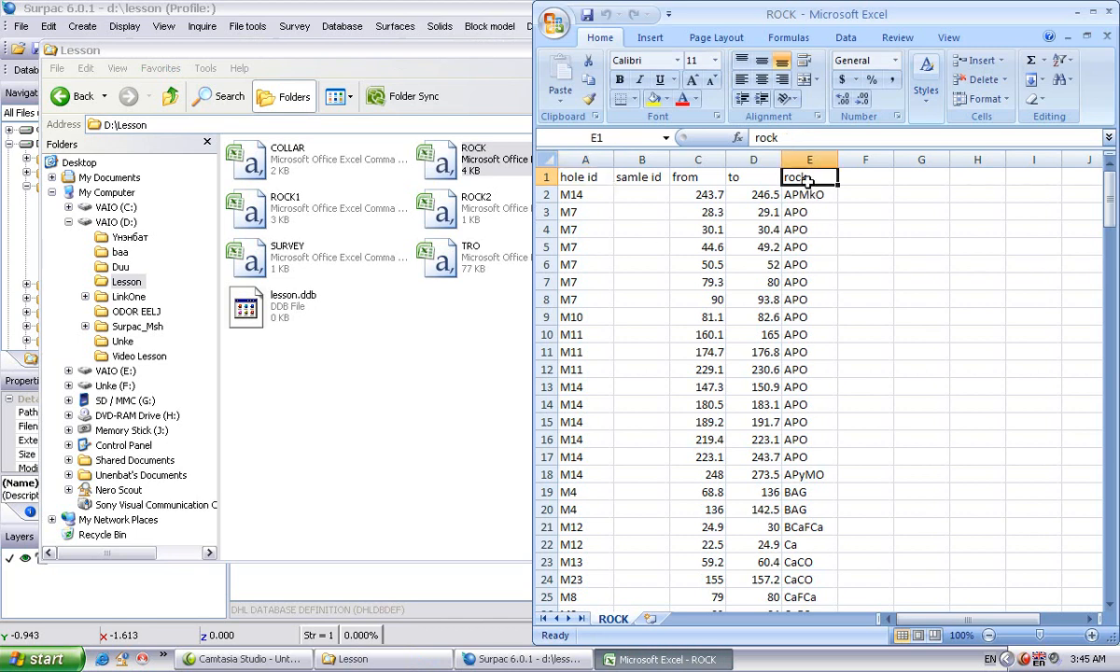
left_click_drag(804, 194, 804, 373)
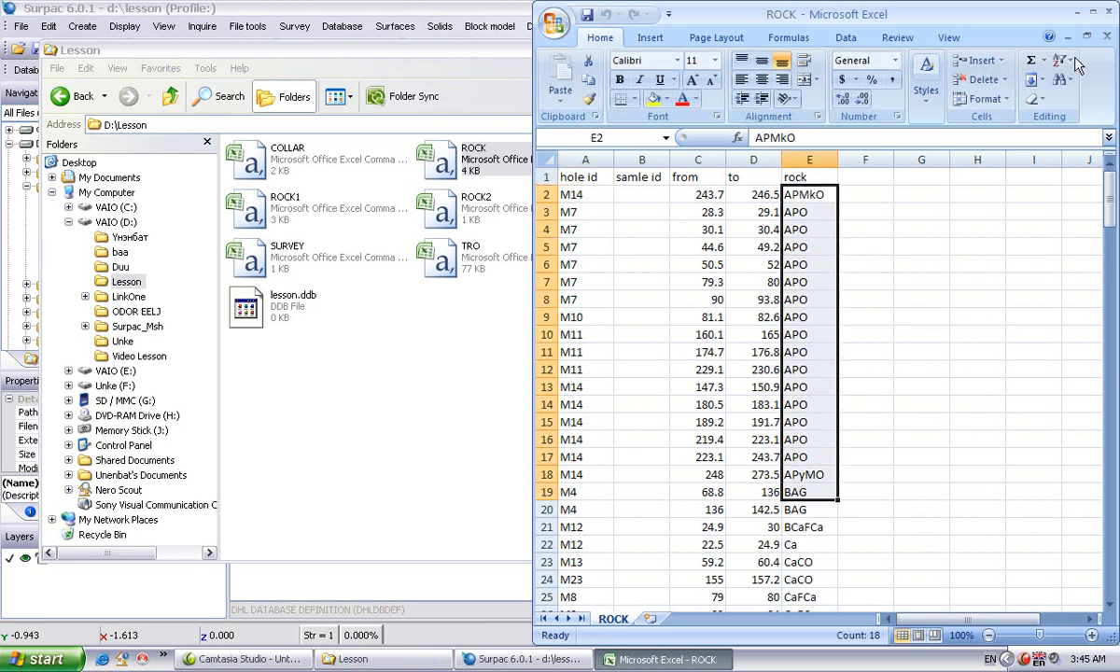
left_click(1107, 14)
left_click(863, 193)
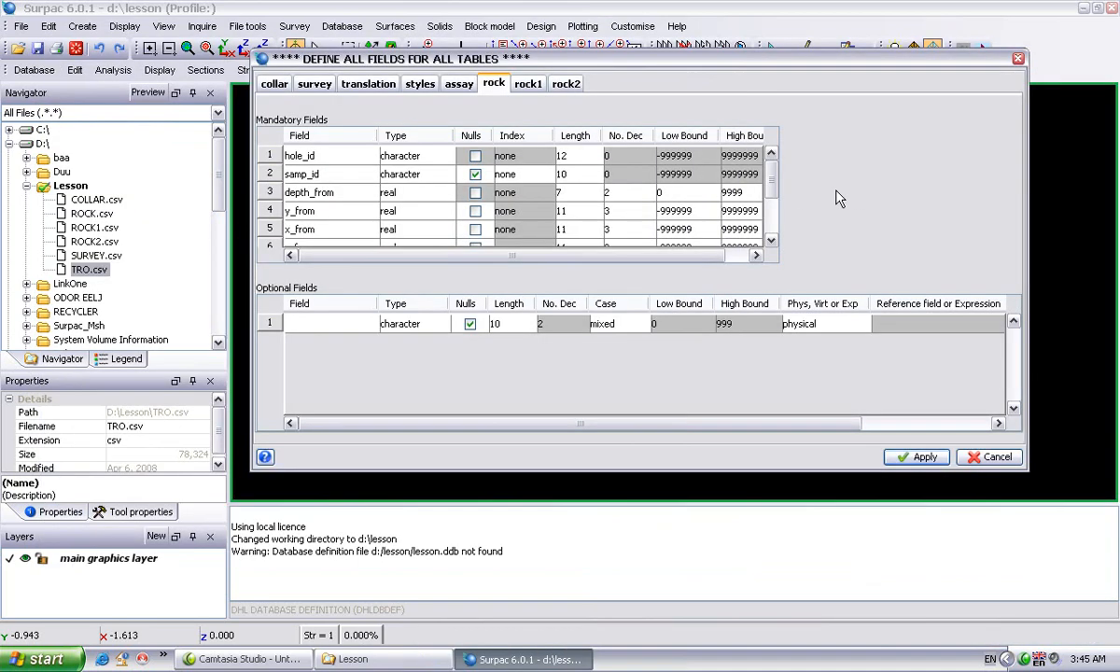
Fill in the rock table's optional character field for the rock codes from ROCK.csv.
left_click(442, 331)
left_click(396, 351)
left_click(327, 322)
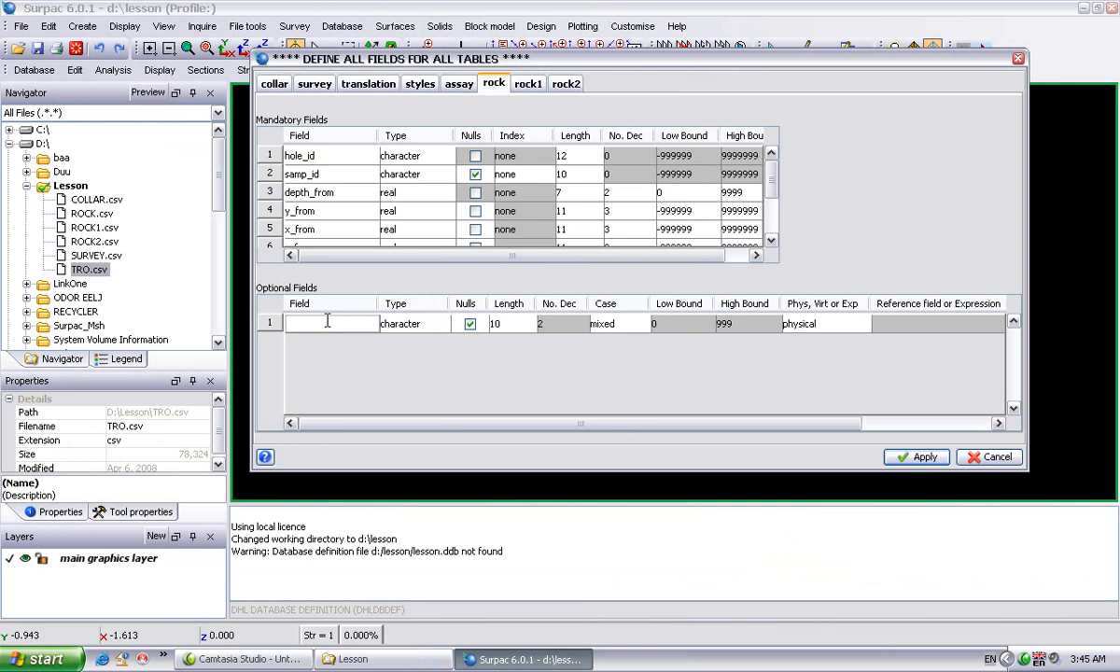
scroll(770, 180, "down", 2)
scroll(771, 180, "up", 2)
Add optional character fields rock1 to the rock1 table and rock2 to the rock2 table, and create the database.
left_click(527, 84)
left_click(353, 322)
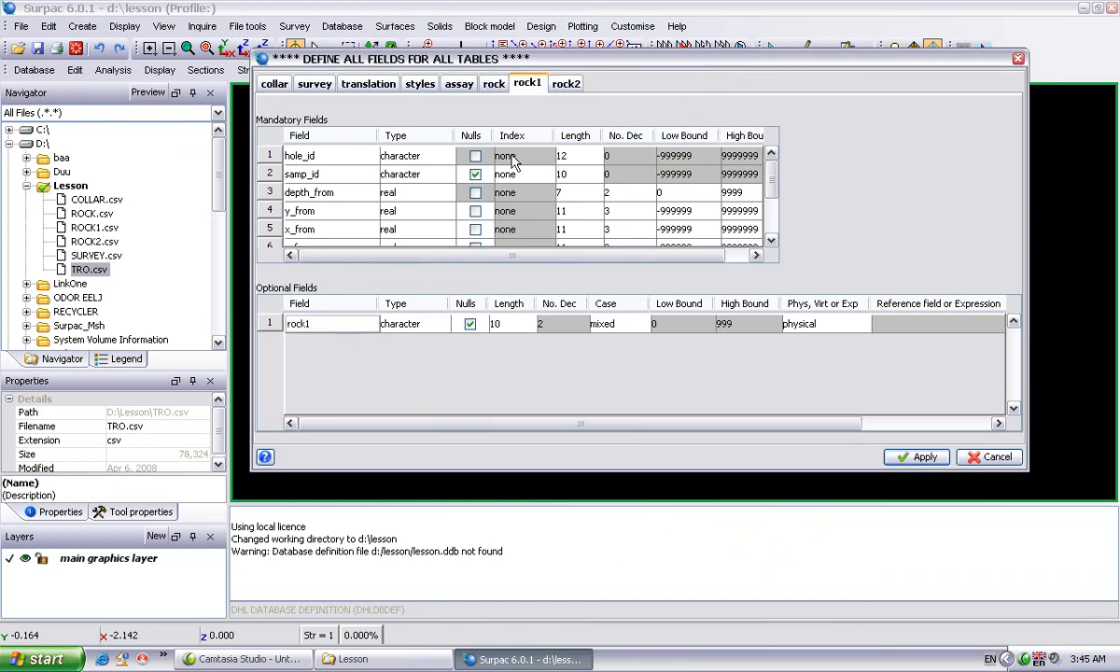
left_click(564, 83)
left_click(324, 323)
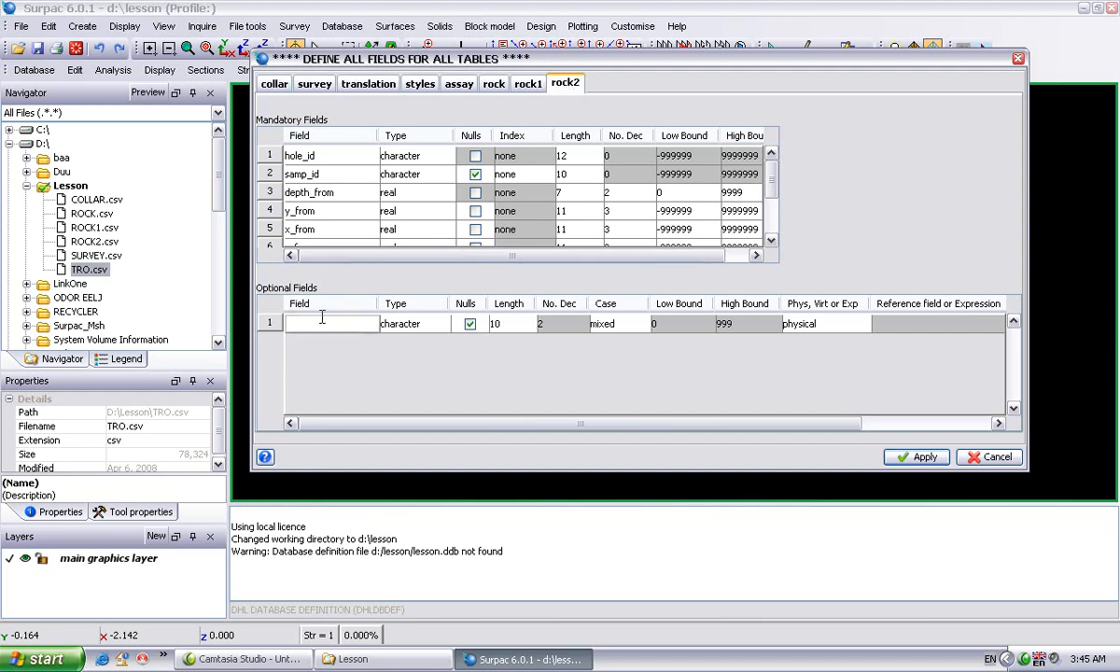
type("rock2")
left_click(914, 456)
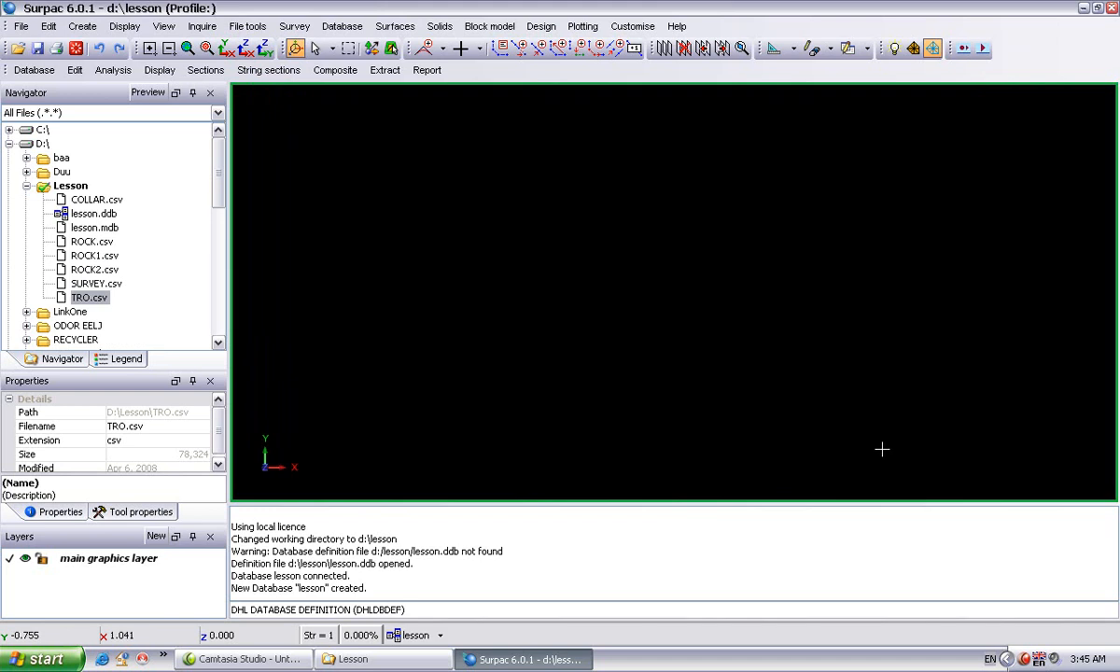
Check the connected lesson database and its definition file lesson.ddb in the Lesson folder.
left_click(393, 635)
left_click(667, 392)
left_click(102, 214)
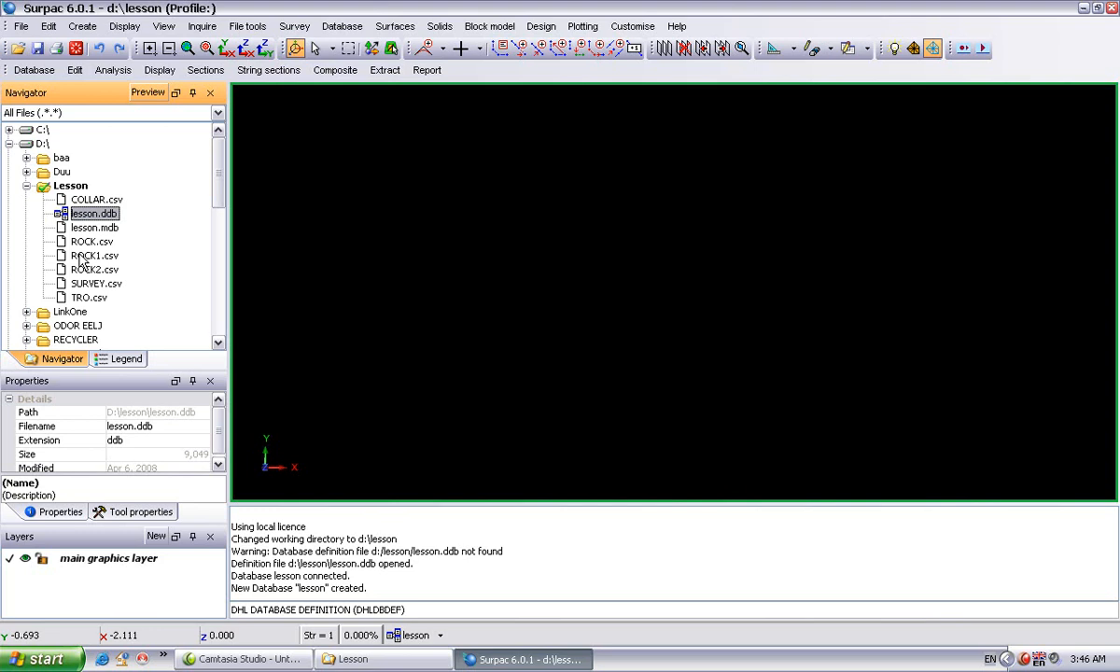
Start a data import into the database with format and report files named lesson and the Surpac Note File report format.
left_click(41, 77)
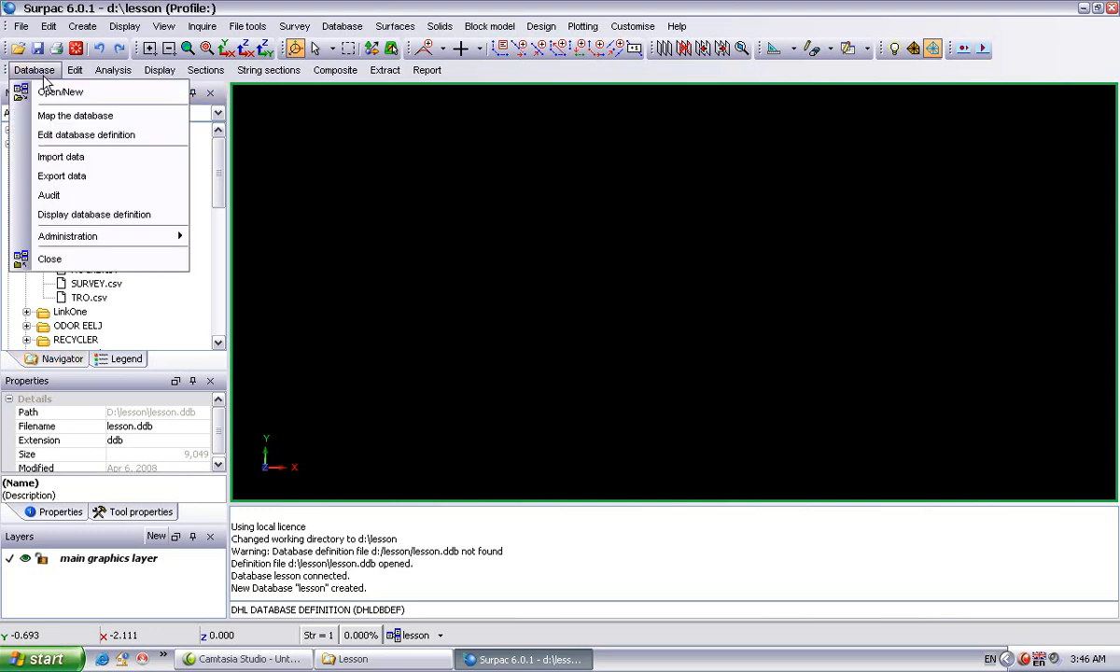
left_click(42, 157)
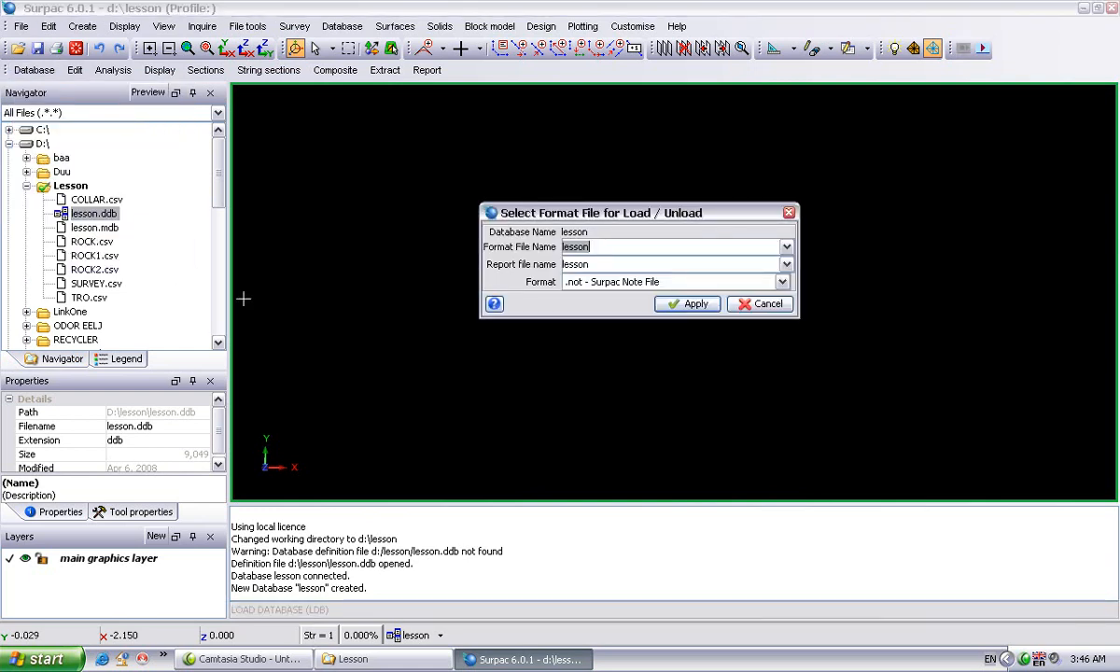
left_click(680, 303)
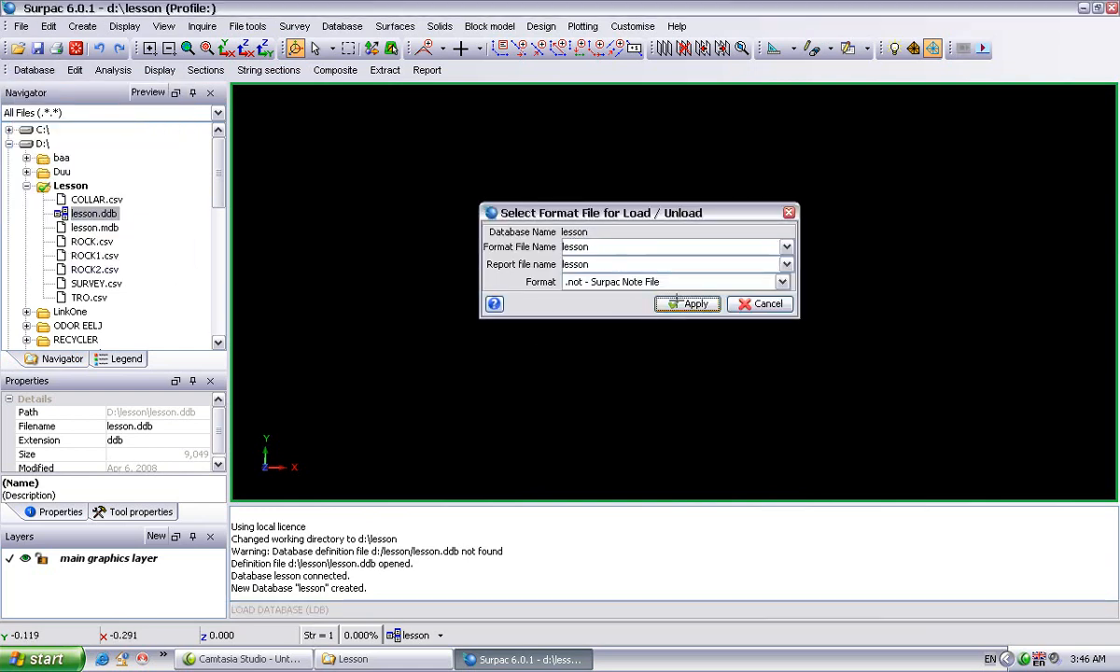
left_click(676, 280)
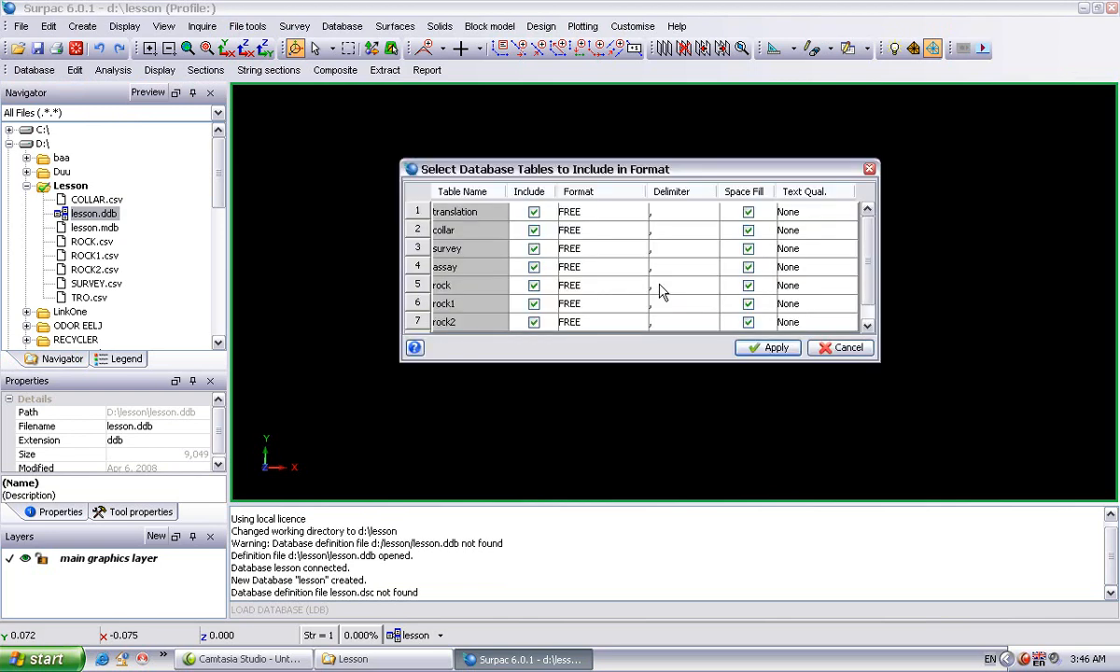
Exclude the translation and styles tables from the import format, keeping the collar, survey, assay and rock tables in FREE format.
scroll(857, 291, "down", 1)
scroll(857, 291, "up", 1)
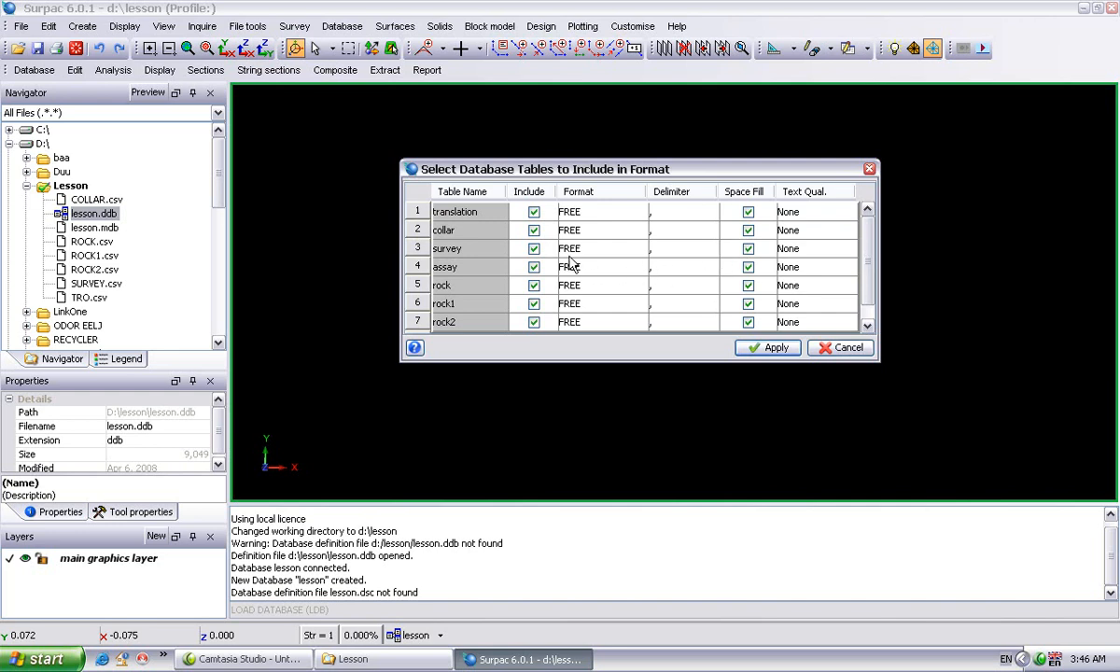
left_click(534, 214)
left_click_drag(870, 251, 862, 303)
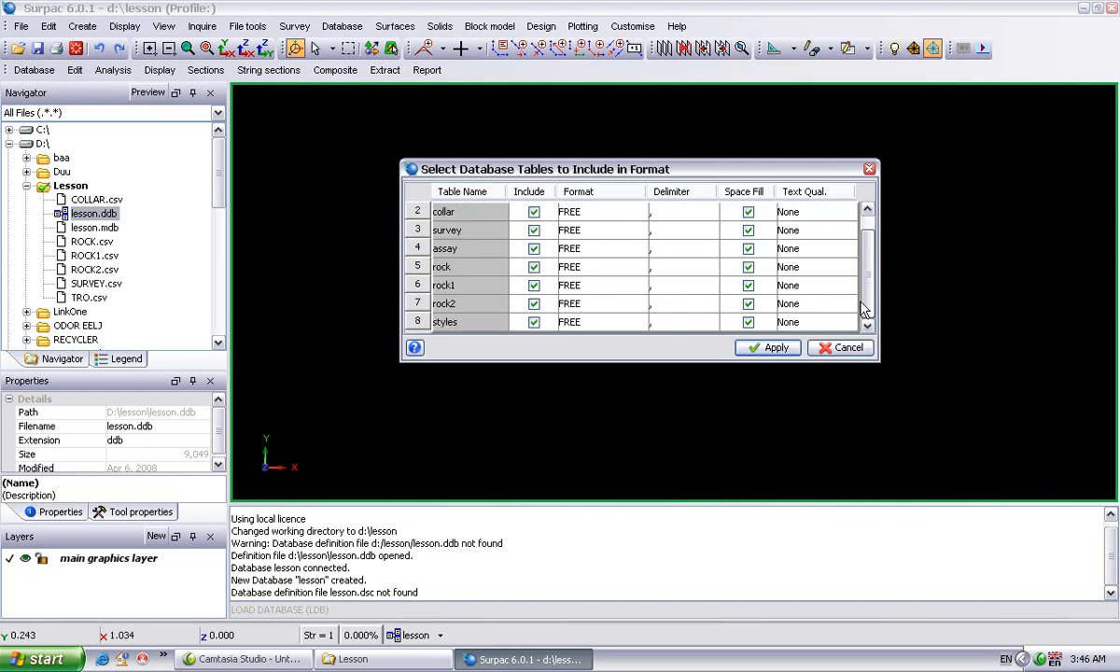
left_click(533, 323)
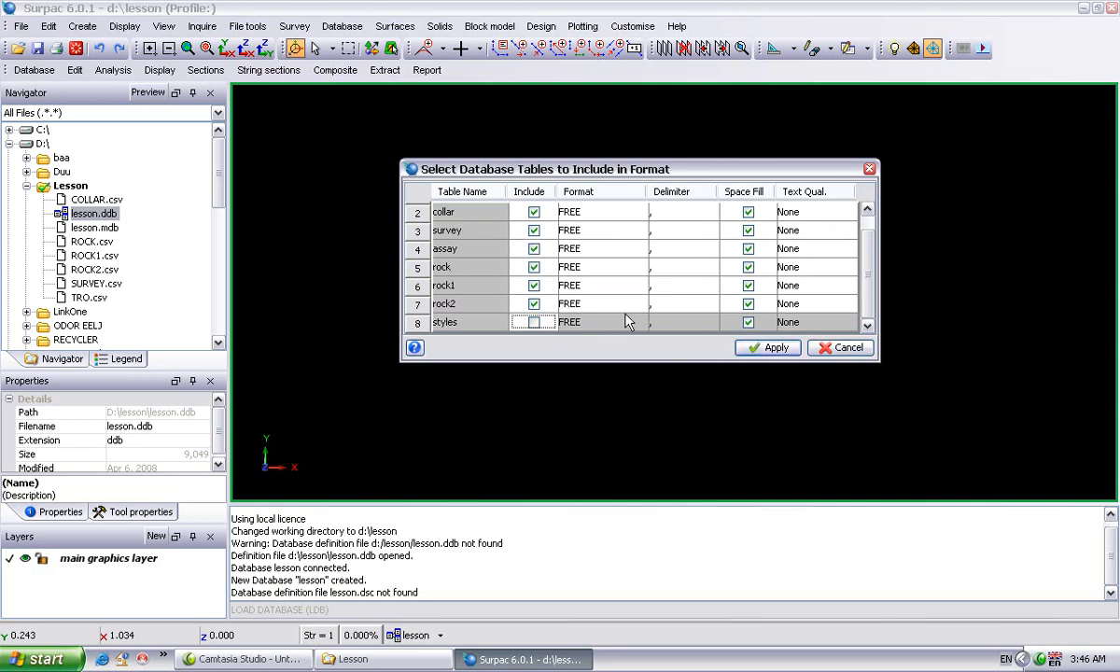
left_click(765, 347)
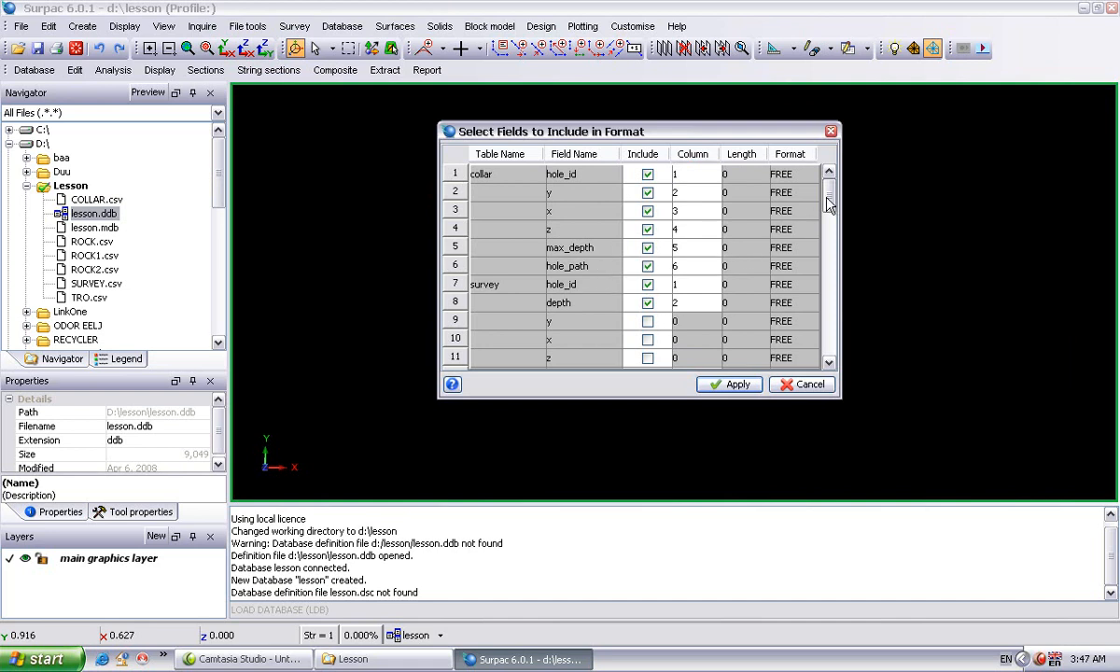
Review the fields and column numbers included in the import format, and compare them with COLLAR.csv's column headers in Excel.
left_click_drag(827, 205, 760, 313)
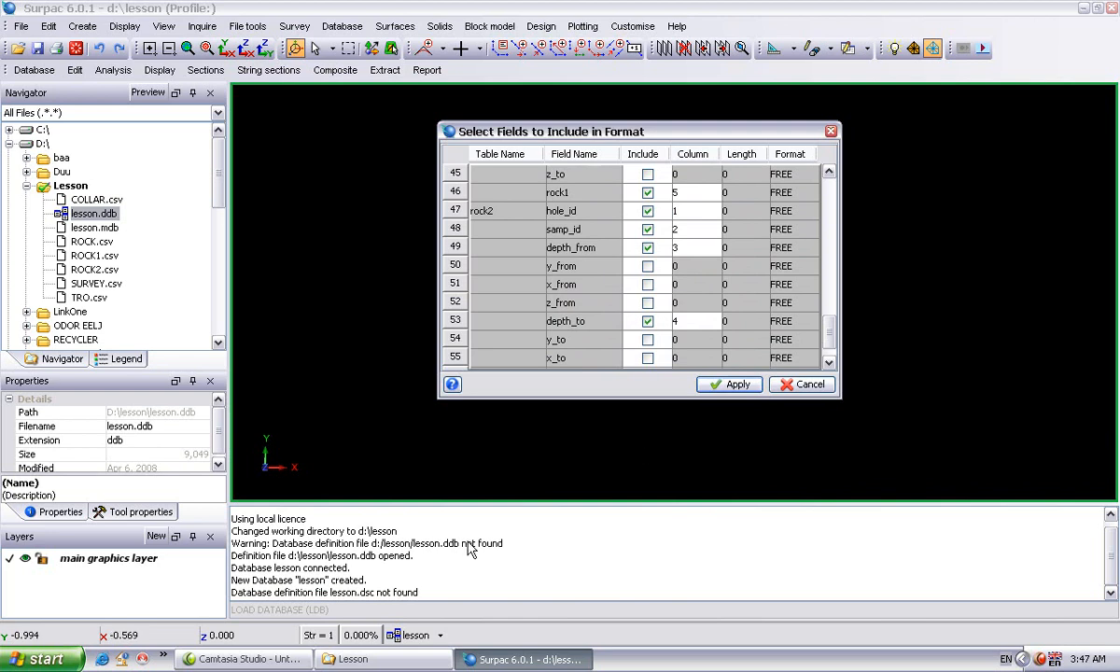
left_click(353, 659)
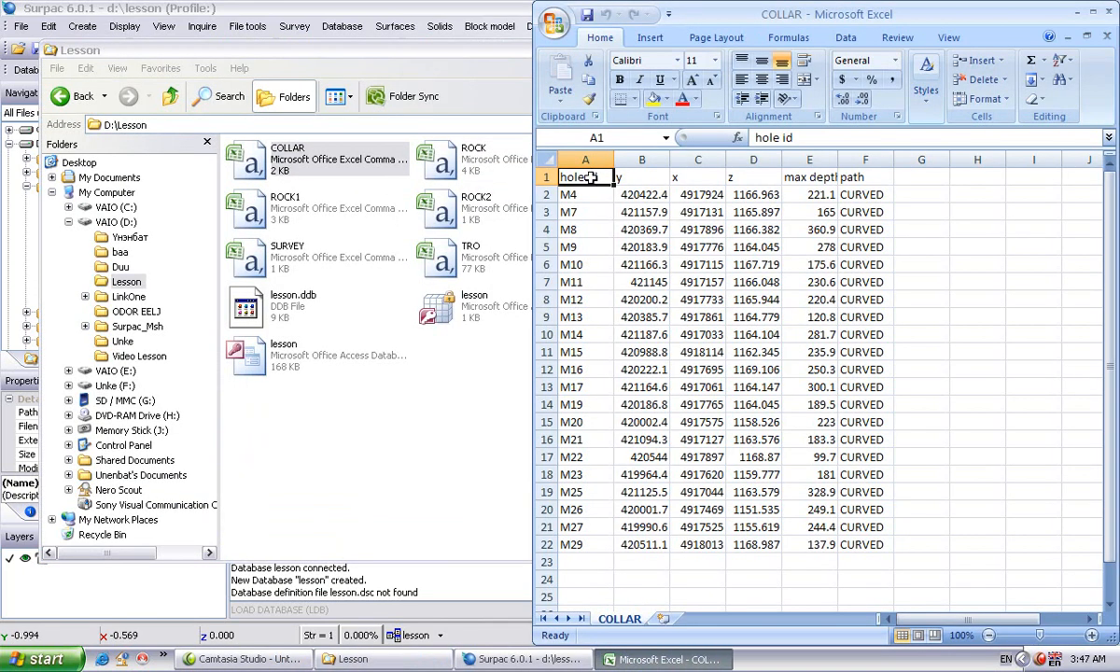
left_click(634, 177)
left_click(706, 178)
left_click(754, 176)
left_click(806, 178)
left_click(849, 178)
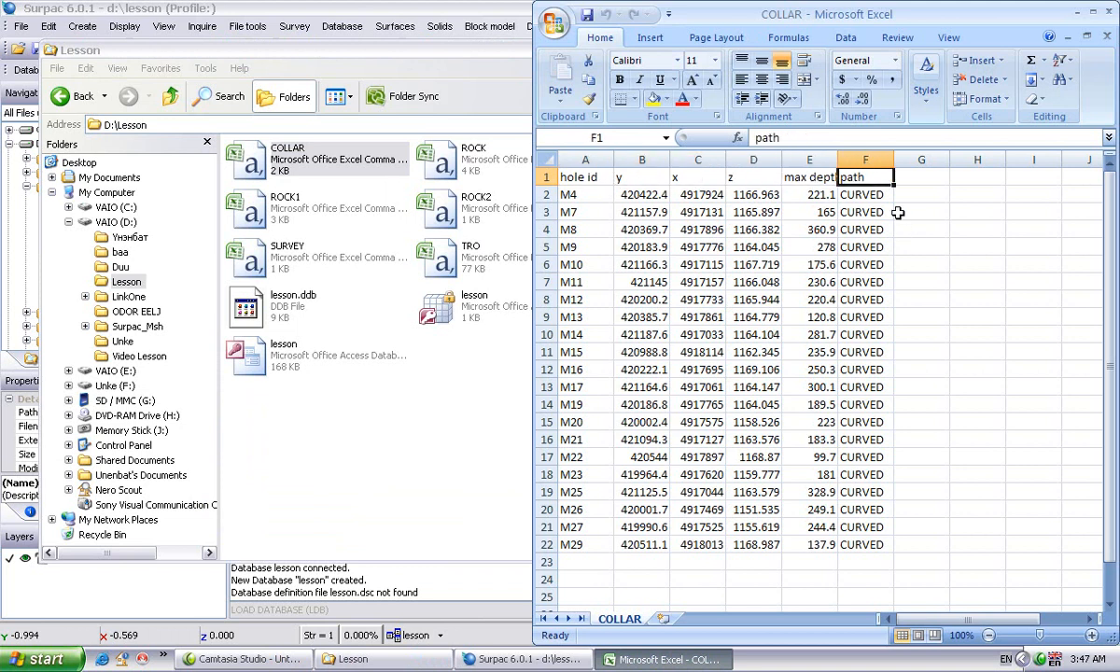
left_click(1077, 15)
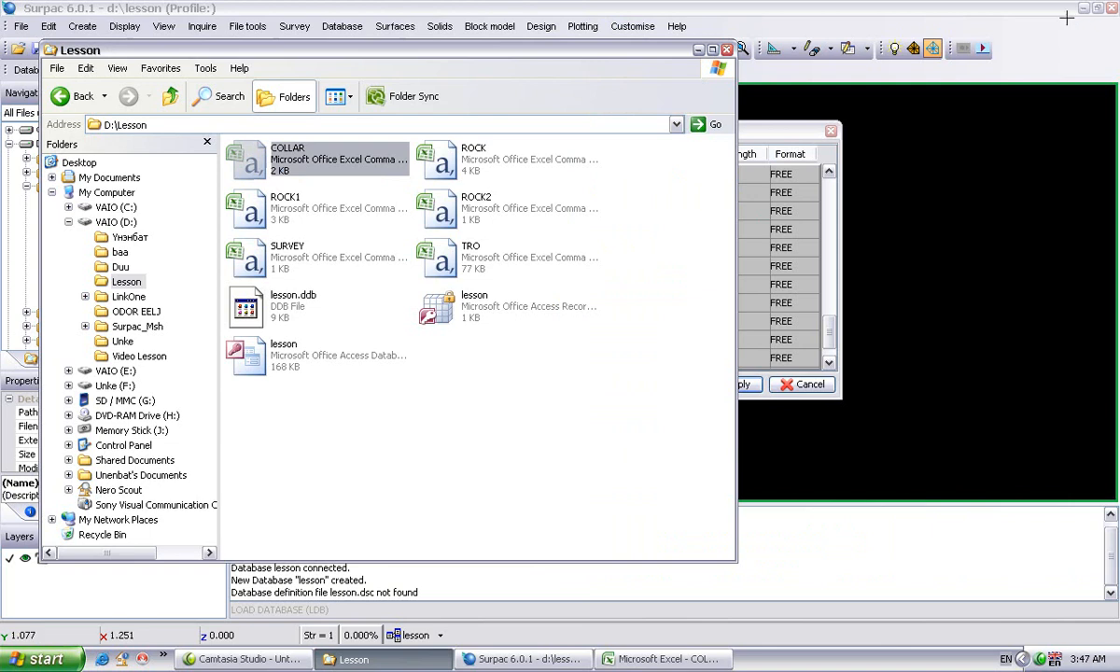
Return to Surpac's import field list, check it down to the rock2 field, and accept the column assignments.
left_click(751, 135)
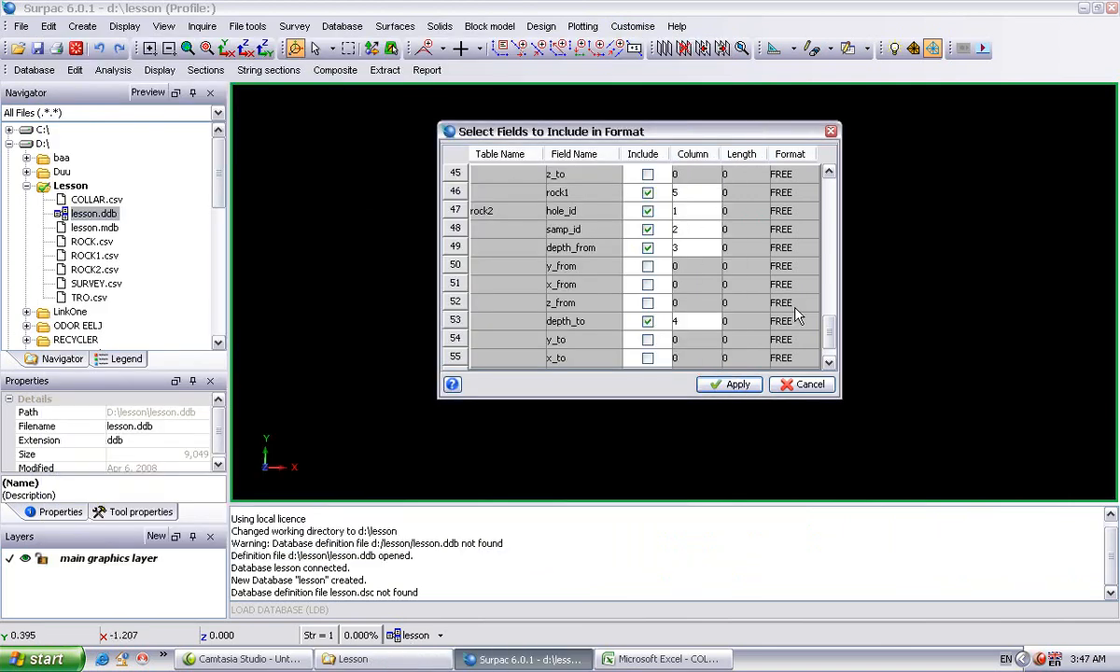
left_click_drag(829, 339, 828, 350)
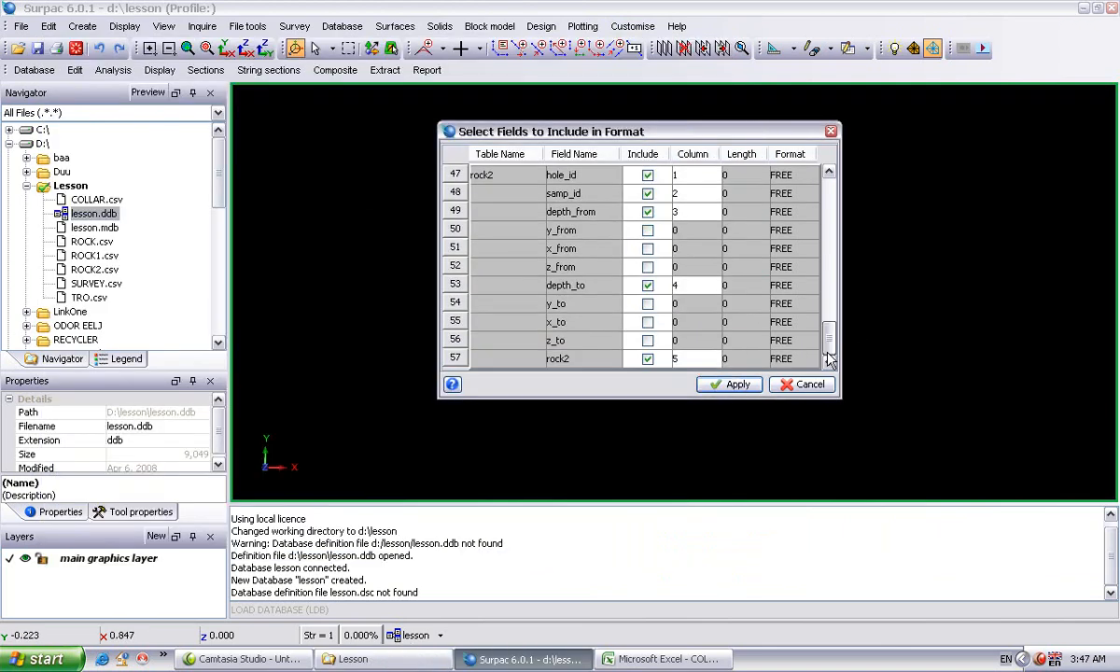
left_click(727, 390)
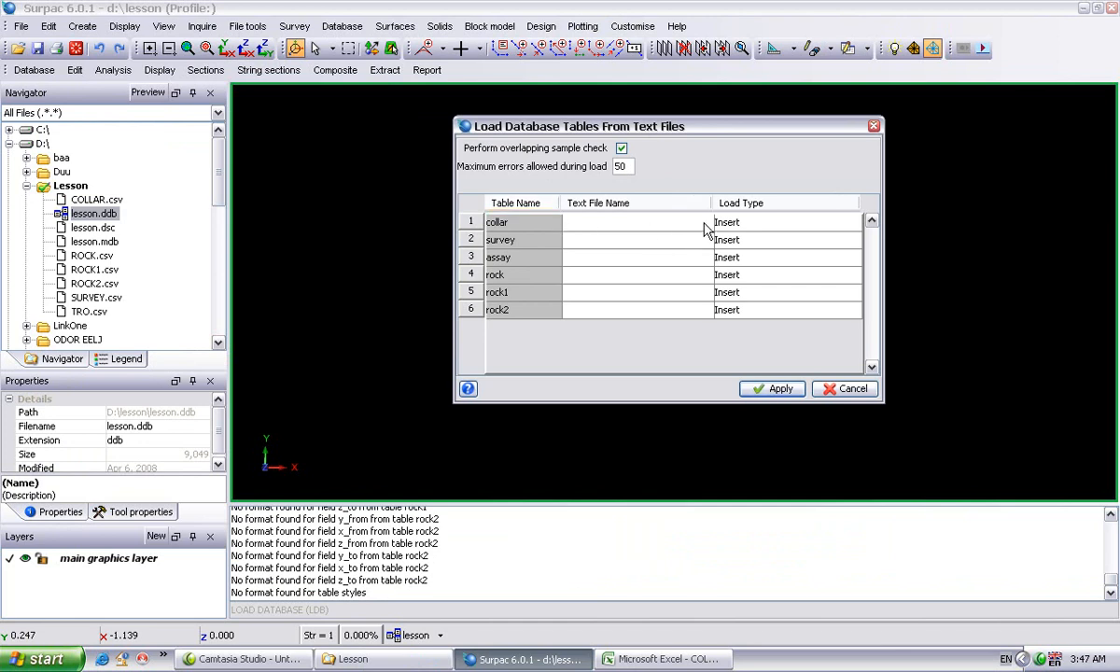
Assign COLLAR.csv to the collar table and SURVEY.csv to the survey table as the text files to load.
left_click(704, 230)
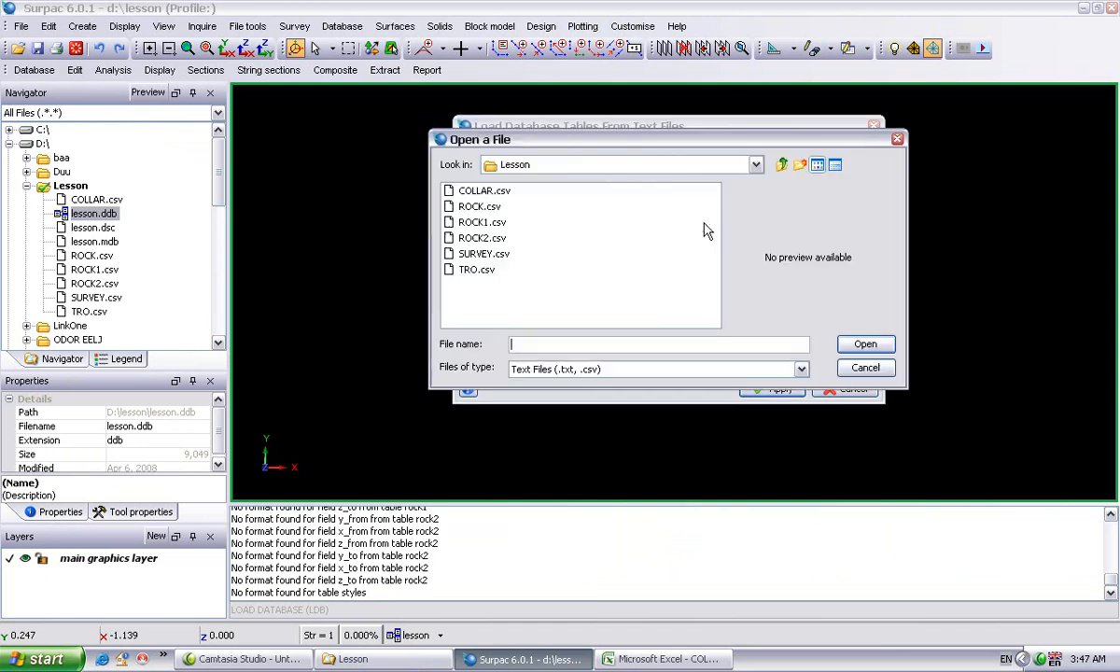
double_click(469, 200)
left_click(665, 241)
left_click(473, 257)
left_click(467, 254)
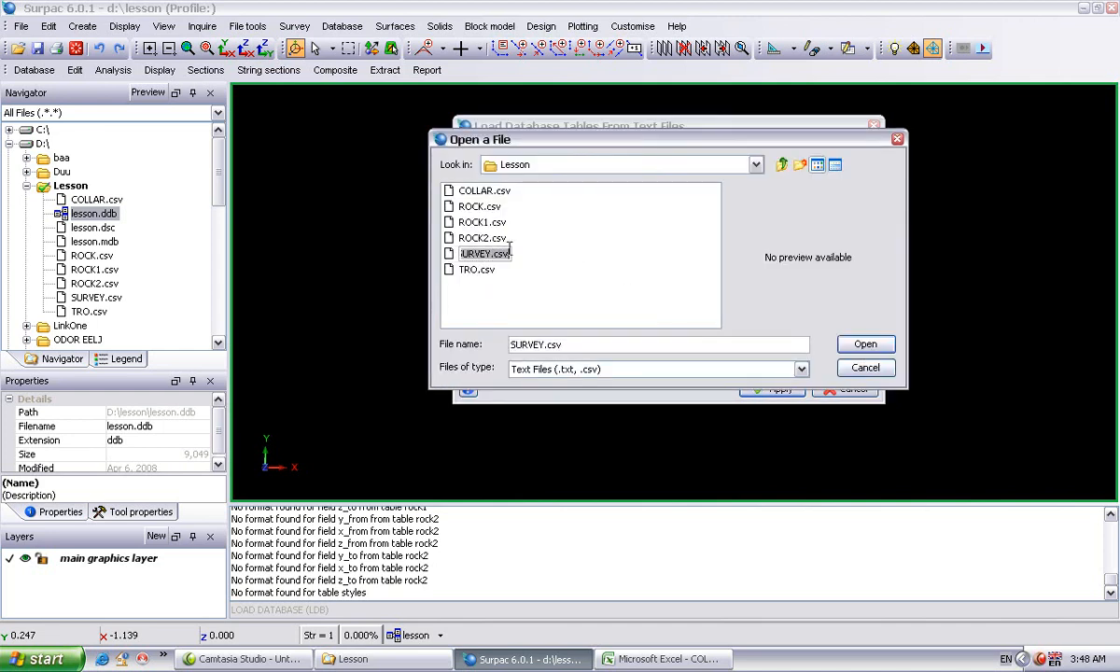
double_click(457, 255)
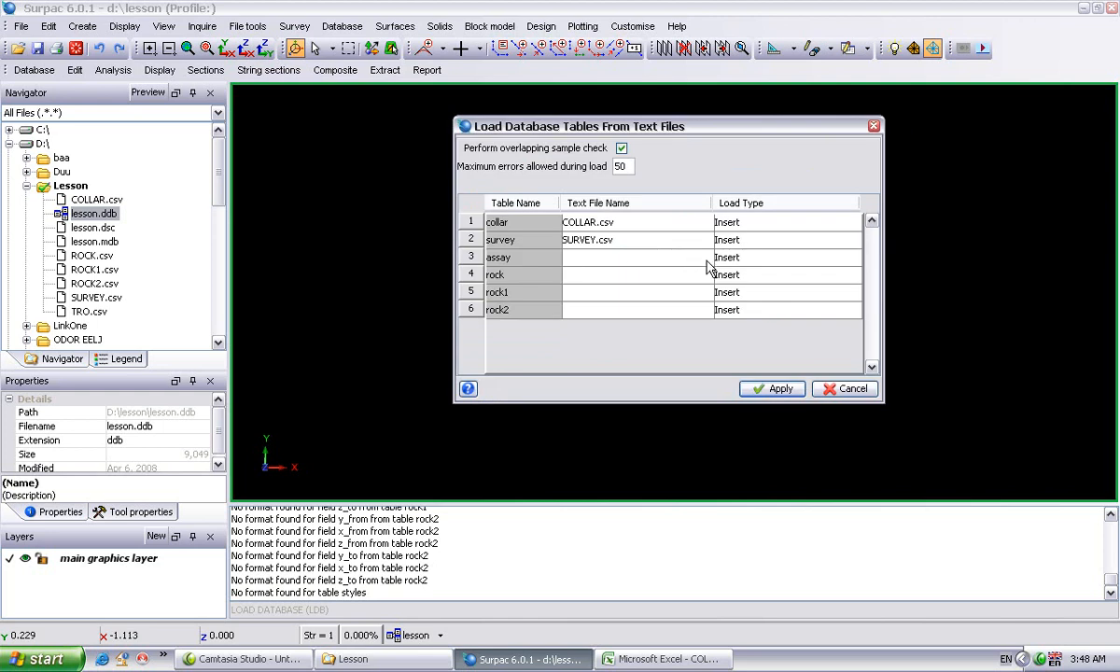
Assign TRO.csv to the assay table and ROCK.csv to the rock table.
left_click(663, 248)
left_click(457, 269)
double_click(457, 270)
double_click(676, 278)
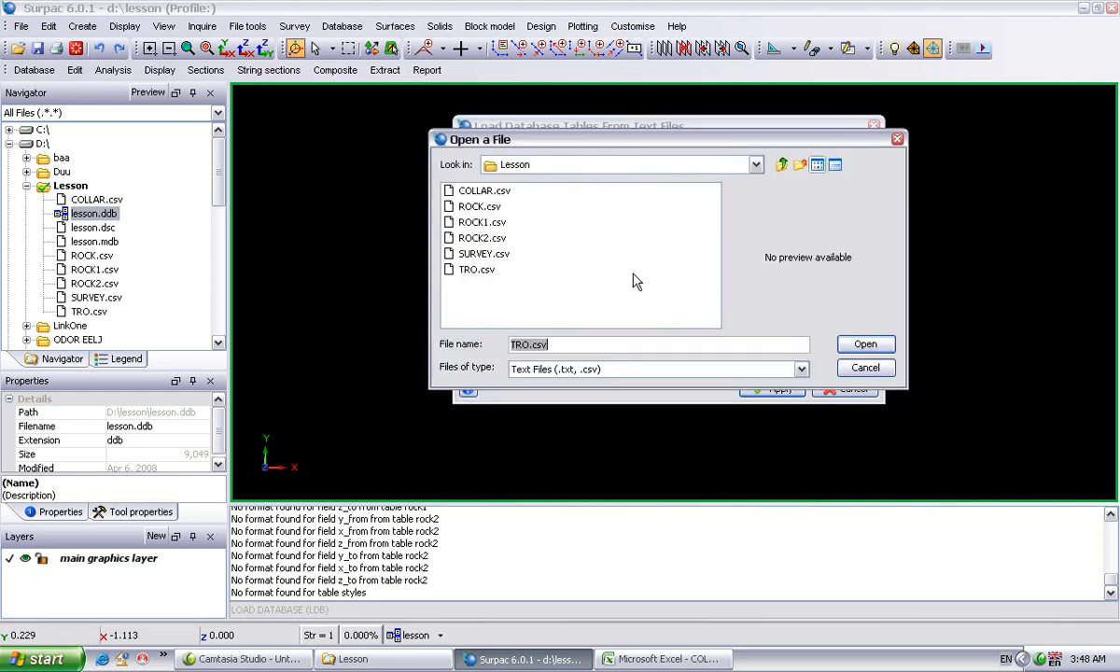
double_click(473, 208)
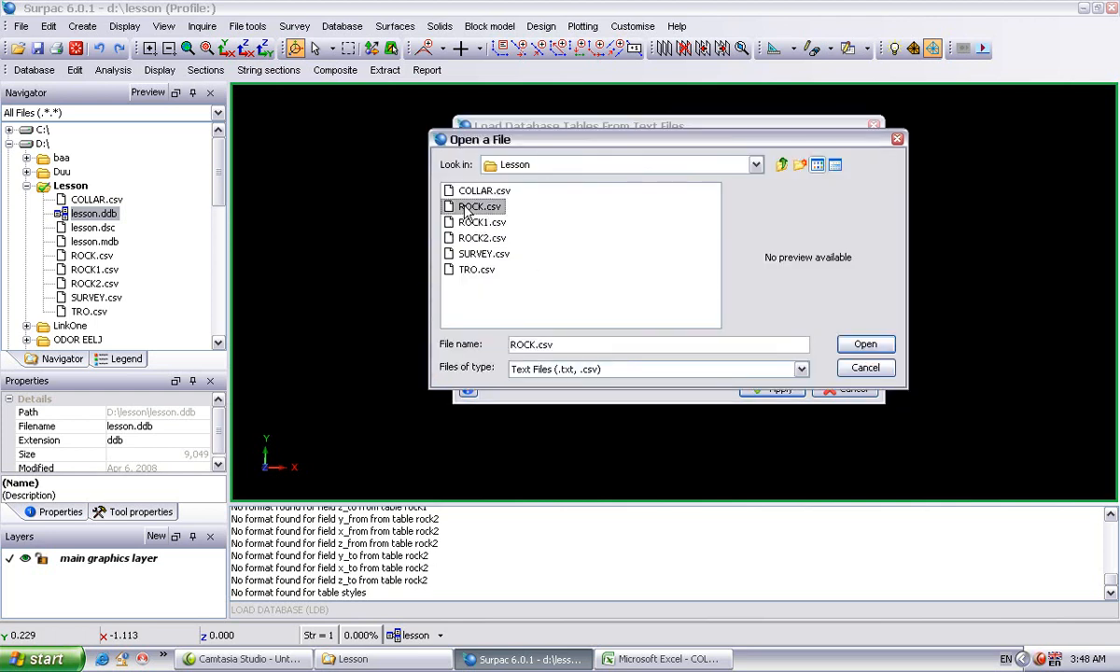
Assign ROCK1.csv to the rock1 table and ROCK2.csv to the rock2 table.
double_click(704, 293)
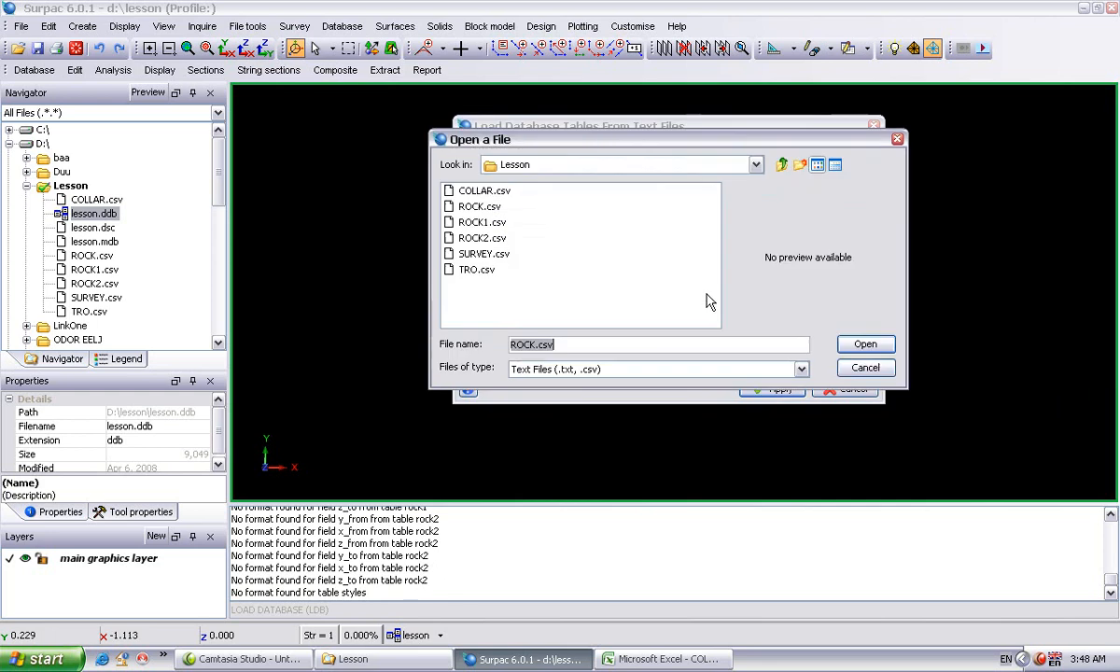
left_click(481, 223)
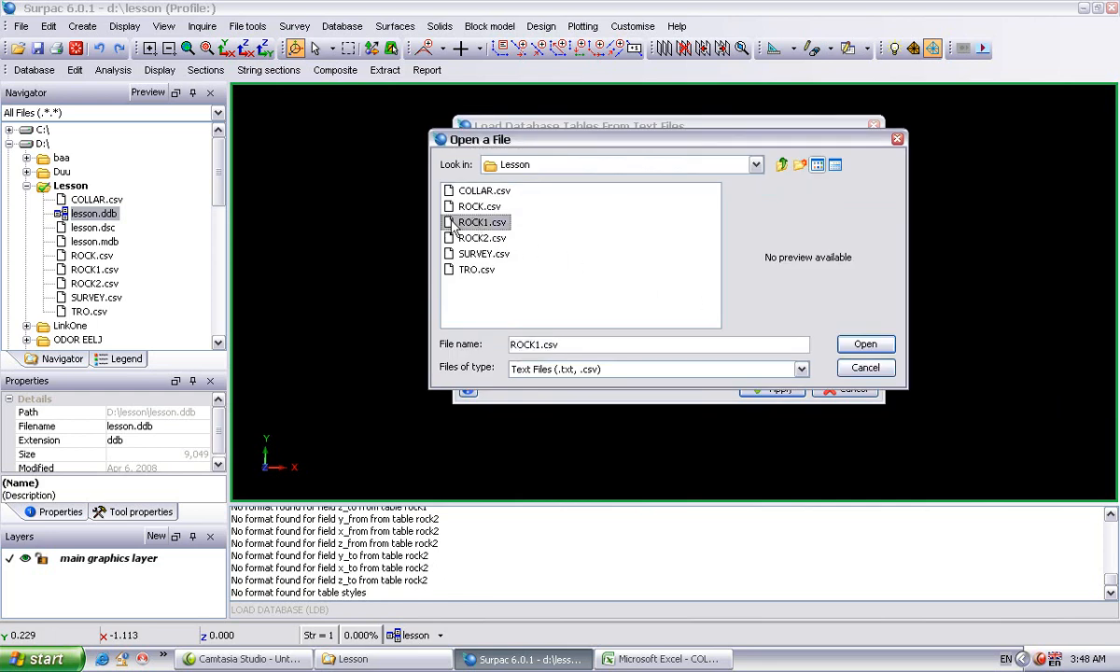
double_click(481, 224)
double_click(703, 317)
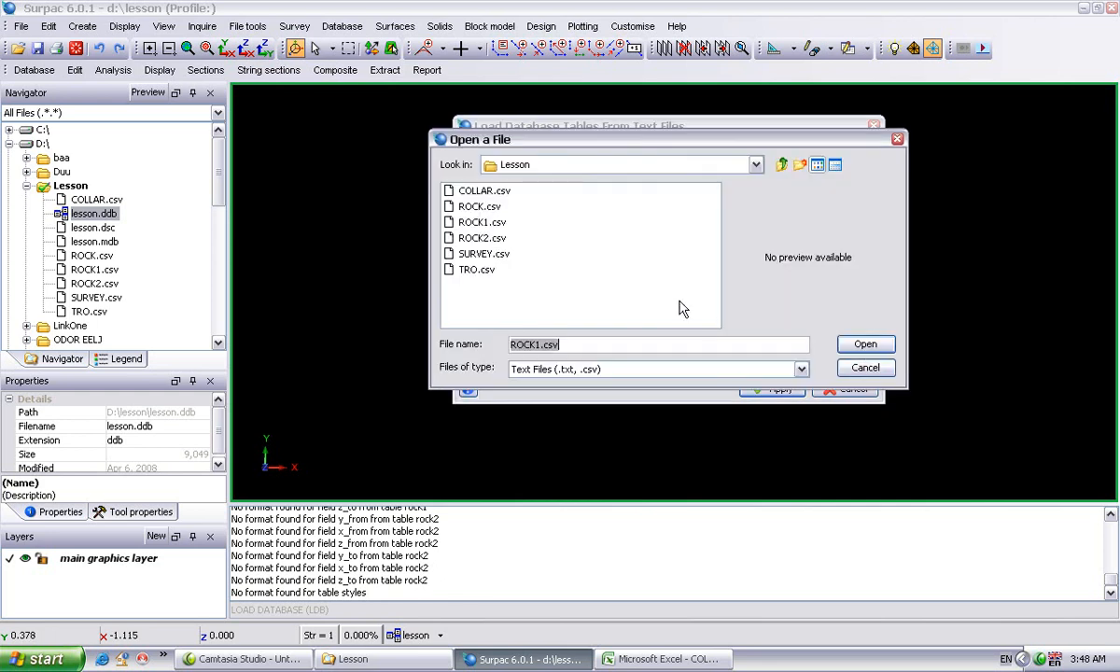
double_click(474, 240)
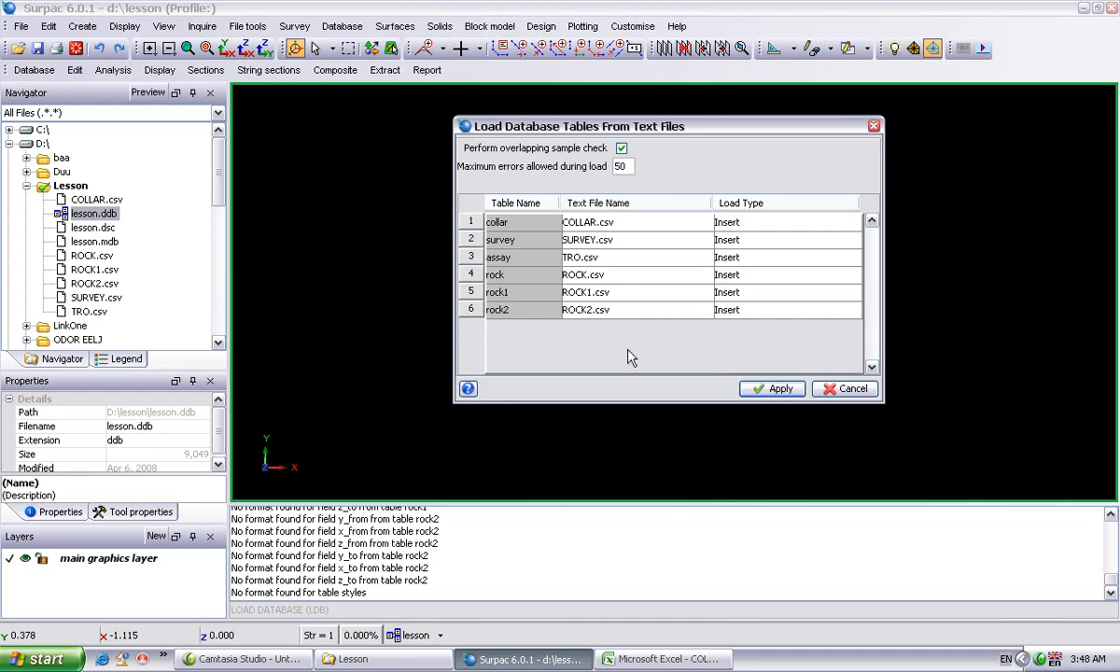
Load all six tables with the overlapping sample check, and examine the collar table's inserted records in the maximized load report.
left_click(772, 389)
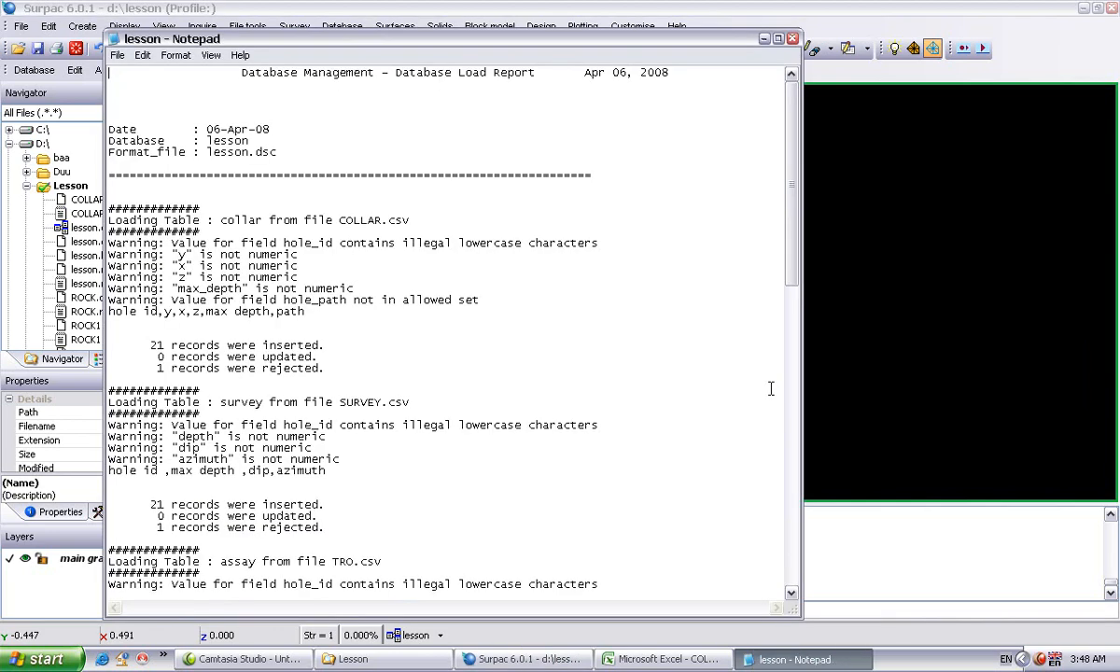
left_click(778, 39)
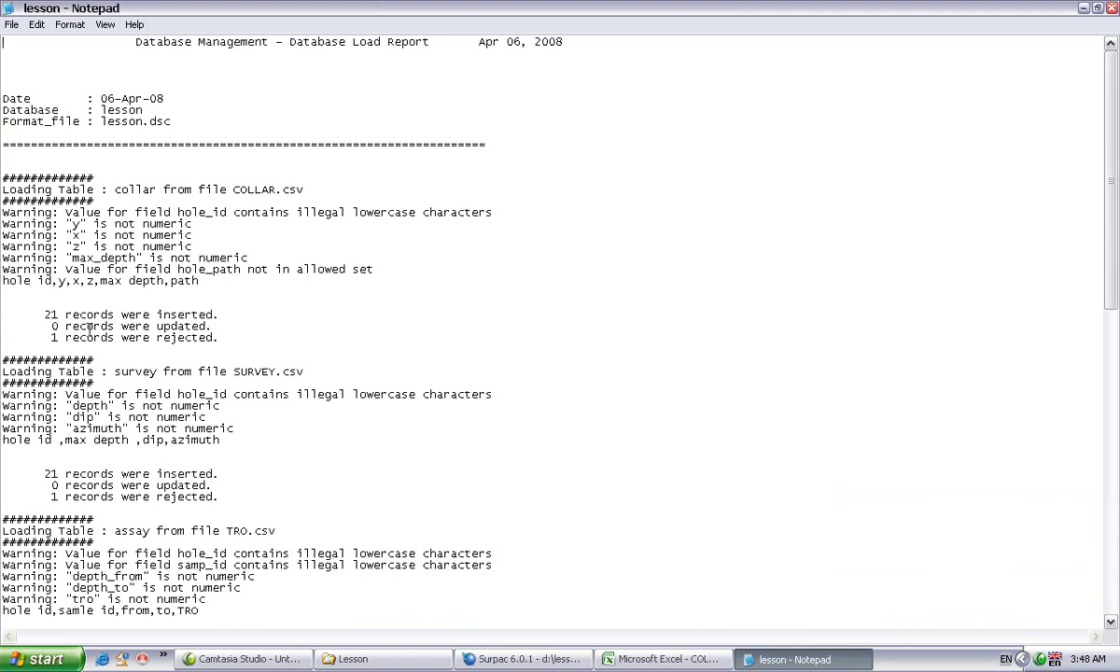
left_click_drag(44, 314, 280, 316)
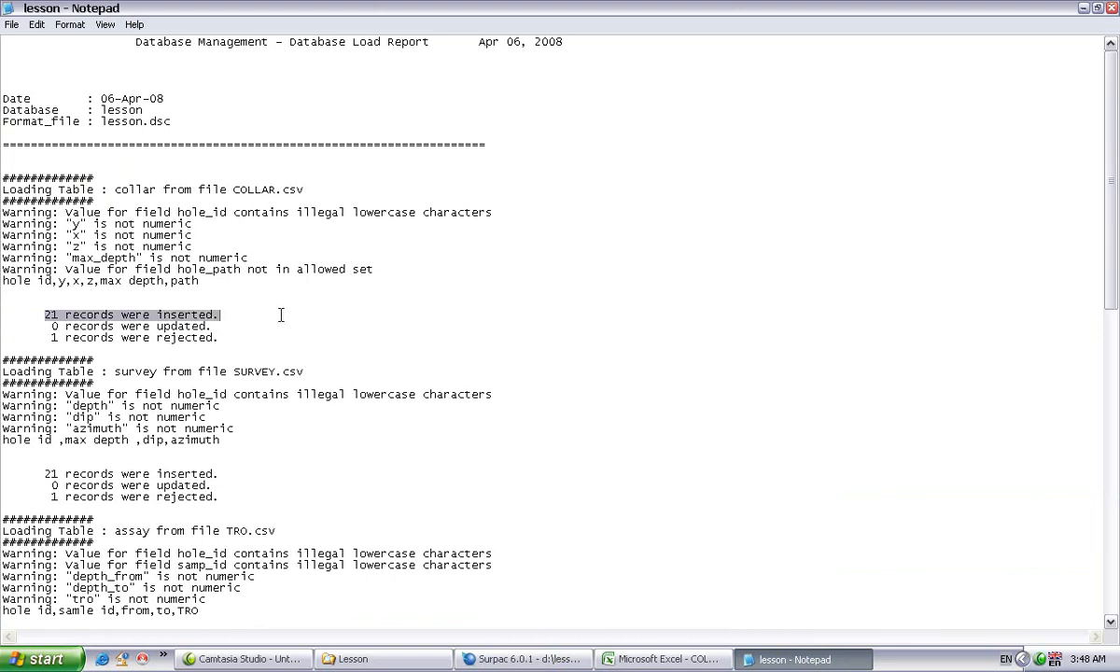
Examine the collar table's updated and rejected record lines and the rejected header row in the load report.
left_click_drag(46, 327, 268, 322)
left_click_drag(50, 337, 221, 338)
left_click(228, 342)
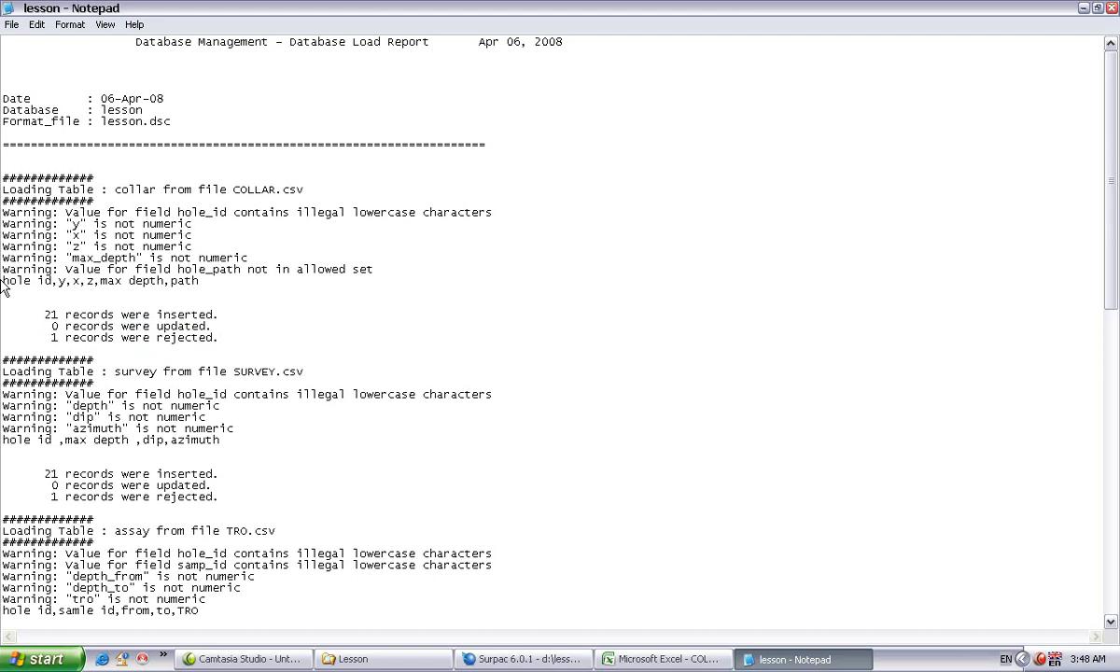
left_click_drag(3, 280, 218, 281)
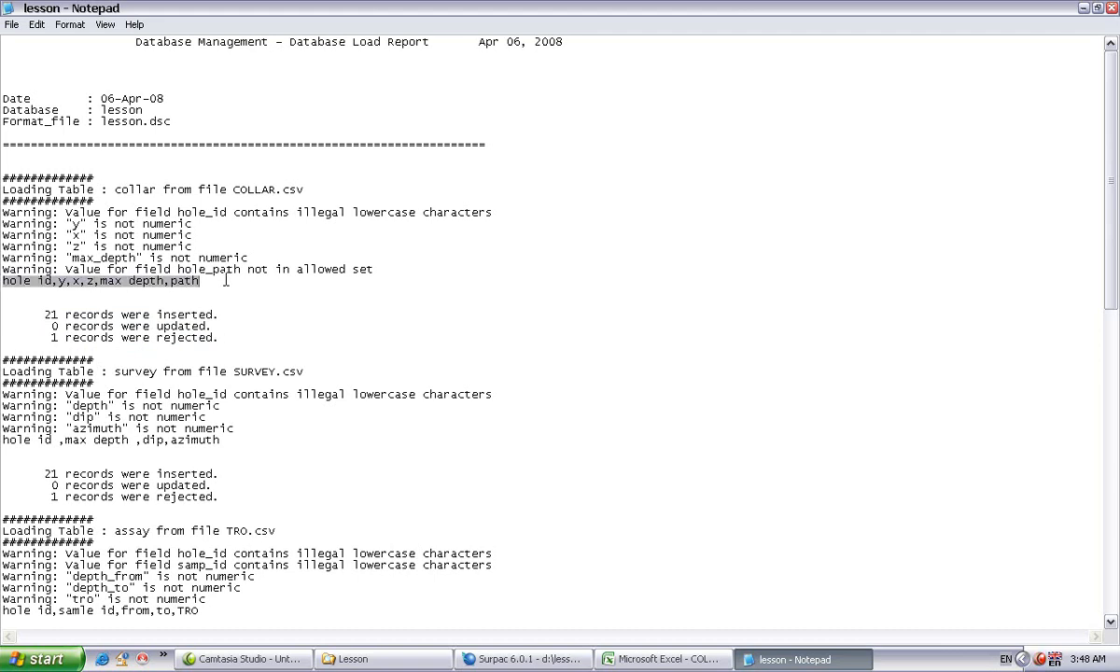
left_click(229, 280)
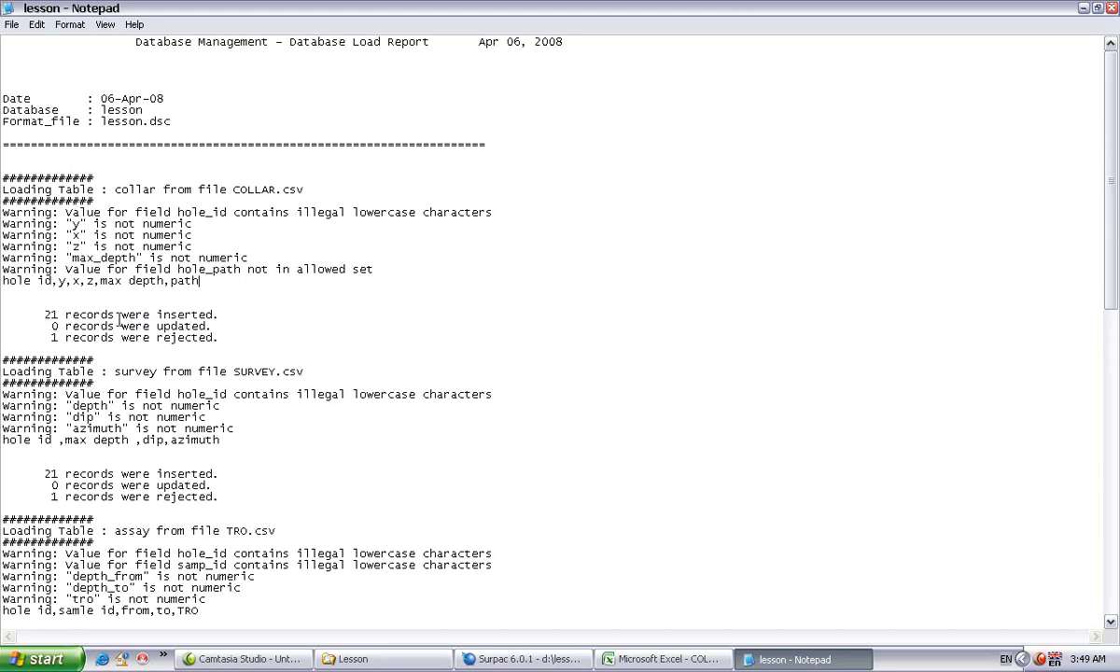
left_click(231, 335)
Review the load results and overlap checks for the survey, assay, rock, rock1 and rock2 tables, and close the report.
scroll(230, 476, "down", 2)
scroll(448, 451, "down", 6)
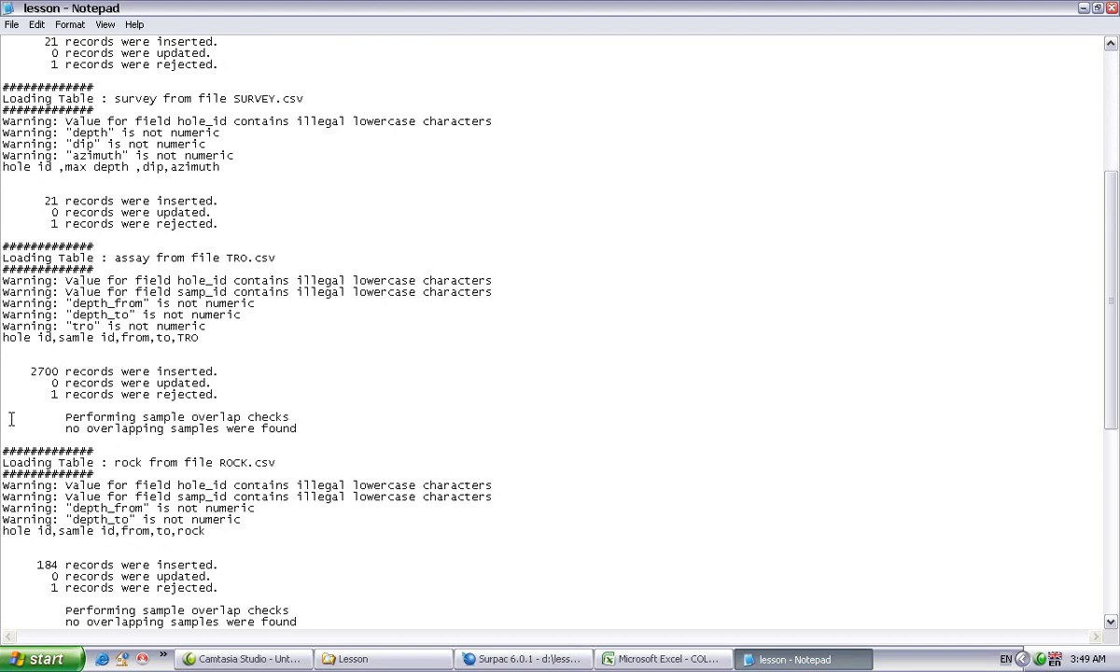
scroll(382, 439, "down", 5)
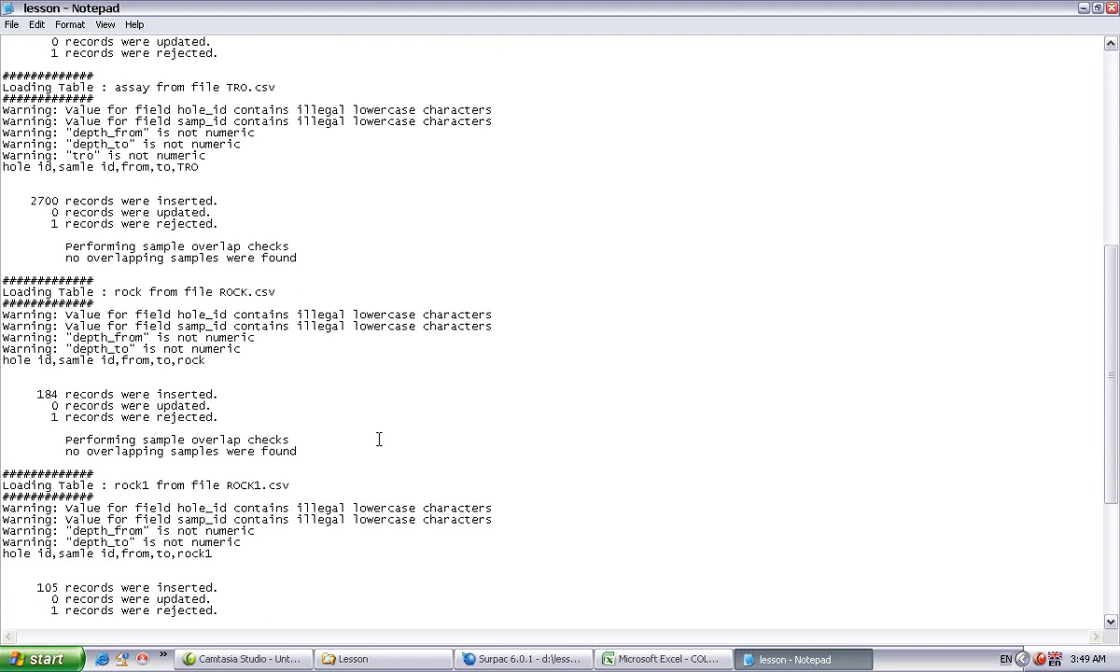
scroll(379, 439, "down", 7)
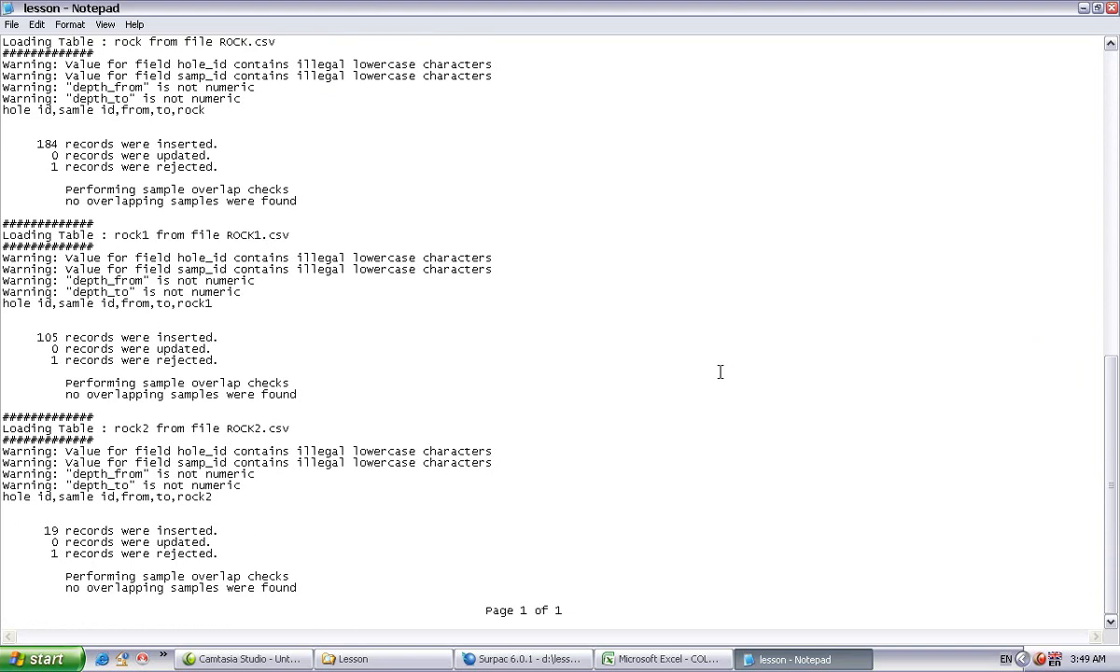
left_click(1110, 7)
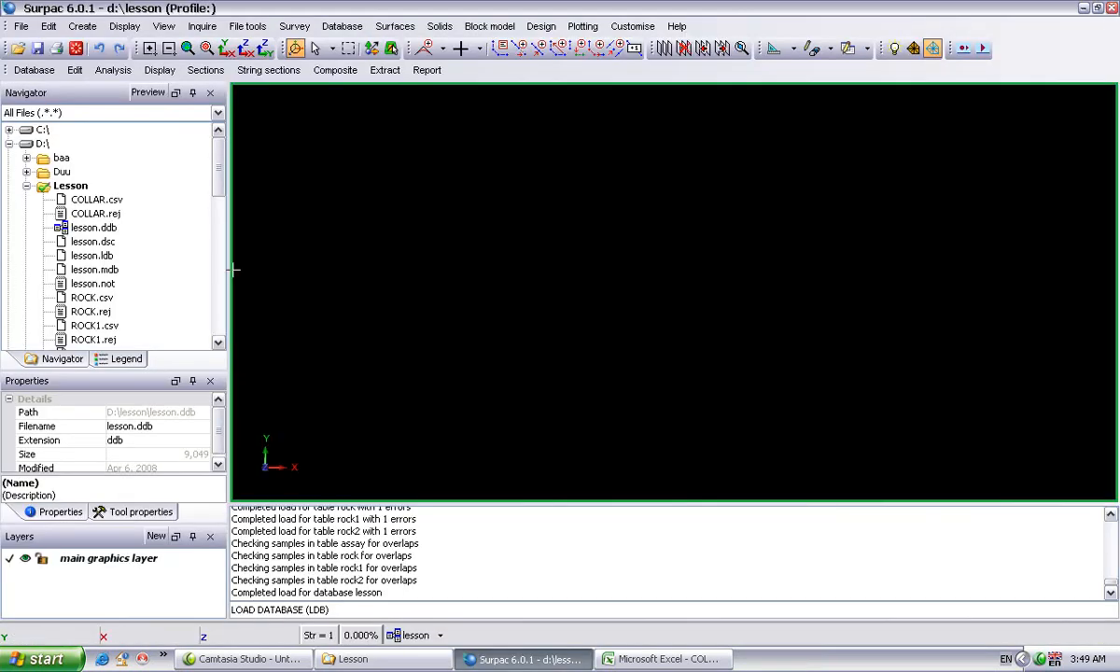
Display the lesson database's drillholes in plan view with forest green traces, no cylinders and the hole constraint option enabled.
left_click(435, 637)
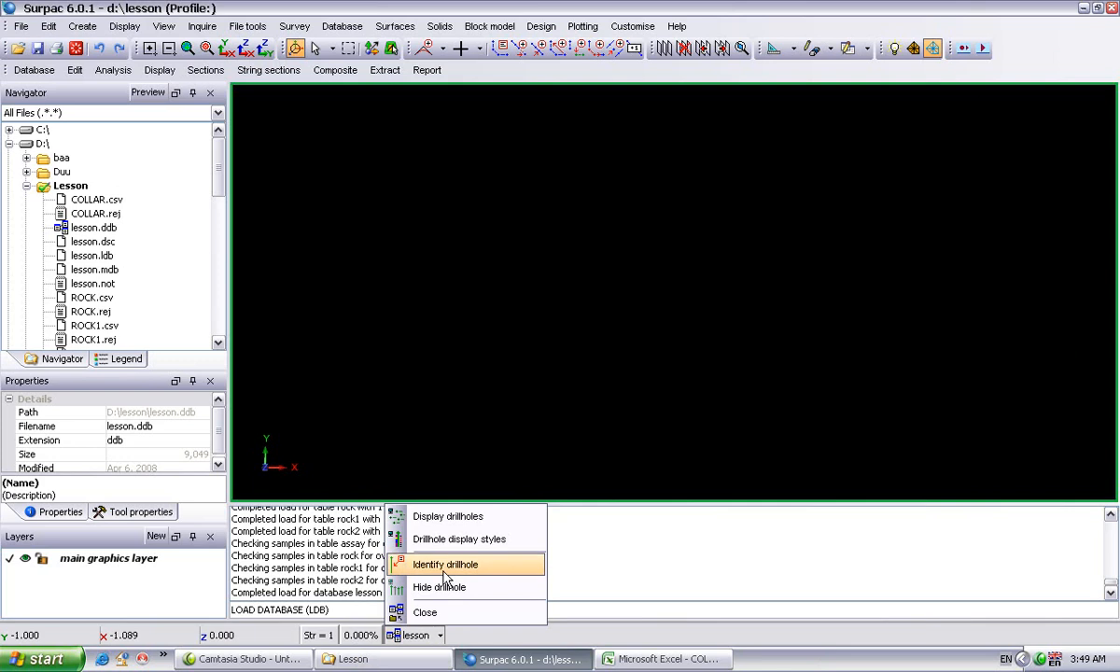
left_click(451, 519)
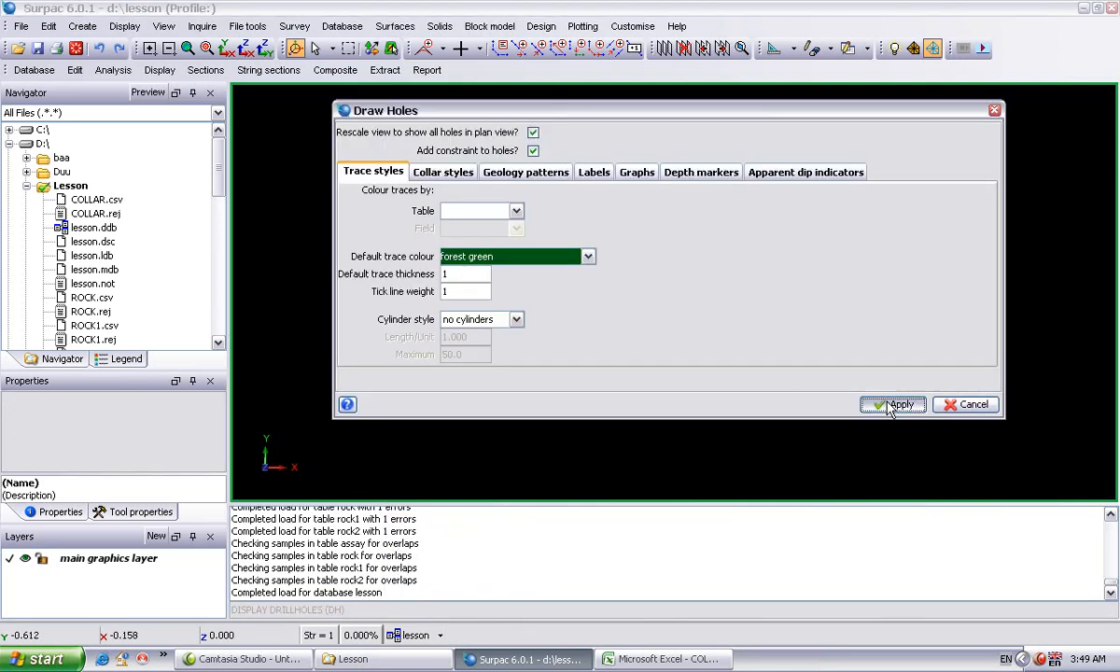
left_click(892, 406)
left_click(791, 353)
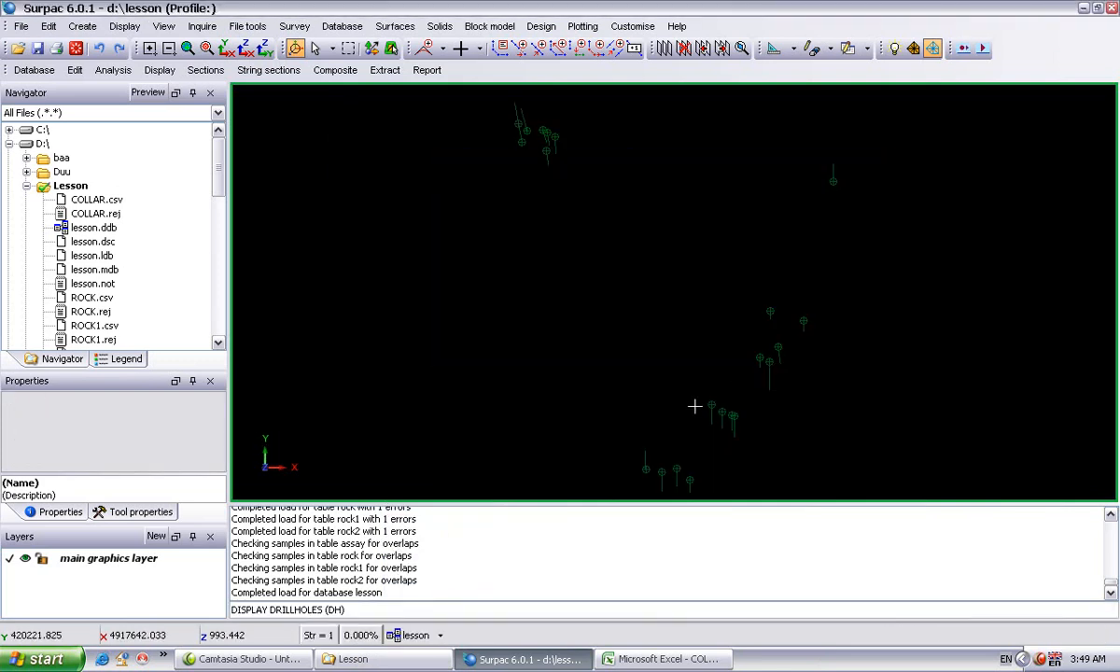